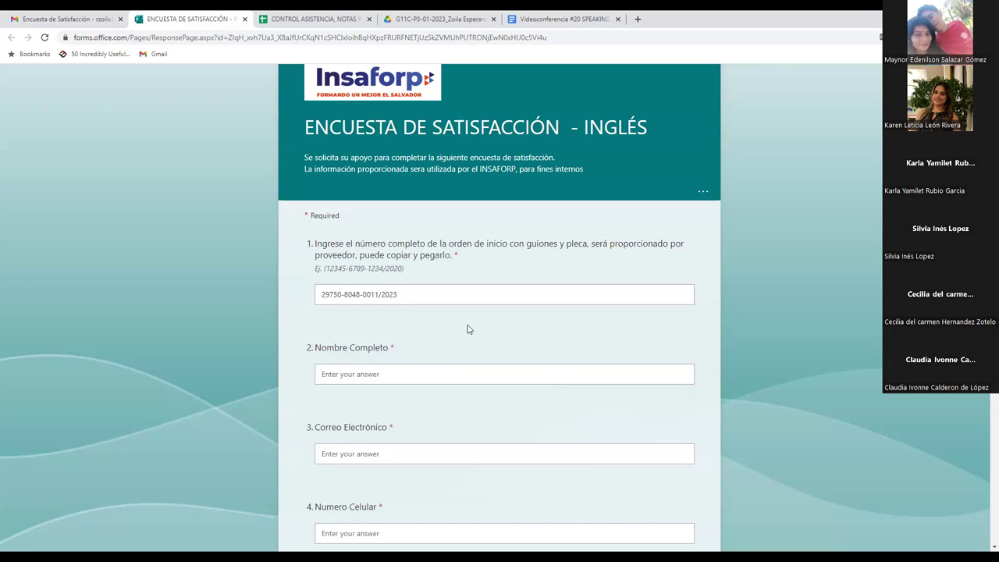
Copy the course's start-order number from the Gmail message and return to the order-number answer in question 1 of the survey
left_click(78, 21)
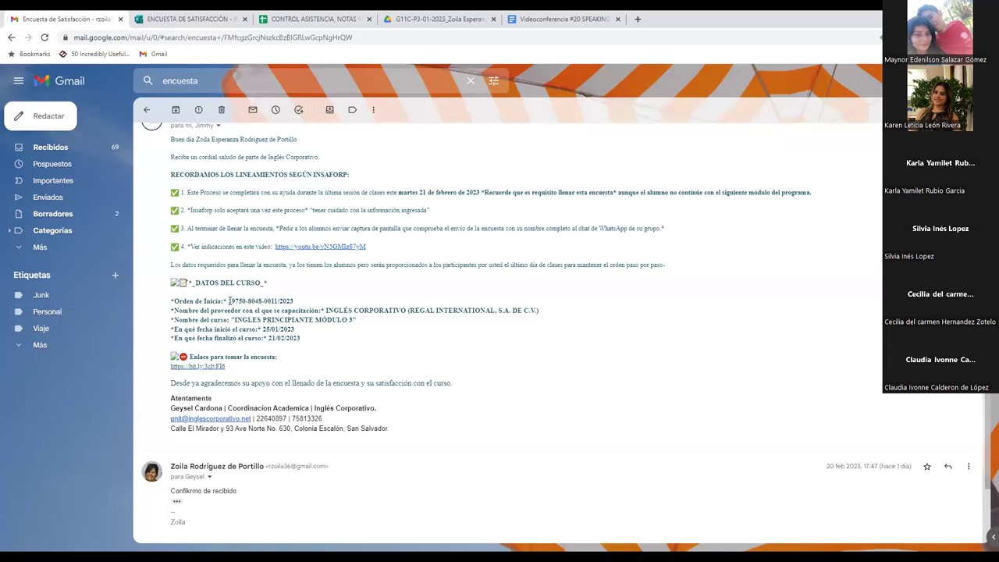
left_click_drag(229, 301, 295, 301)
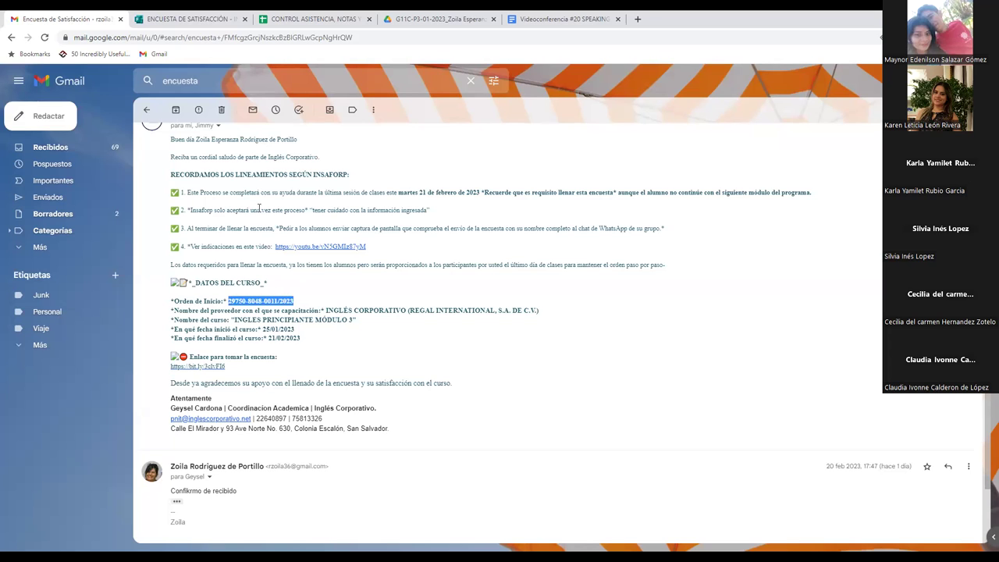
right_click(281, 300)
left_click(298, 307)
left_click(181, 17)
left_click(319, 295)
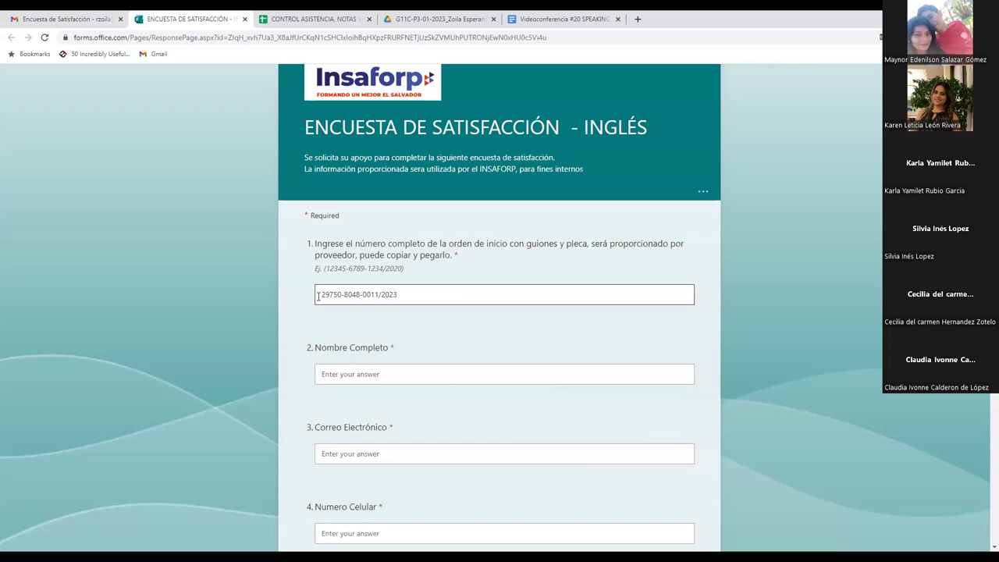
Go through the survey's full name, e-mail and mobile number questions, leaving their answers blank
left_click(355, 375)
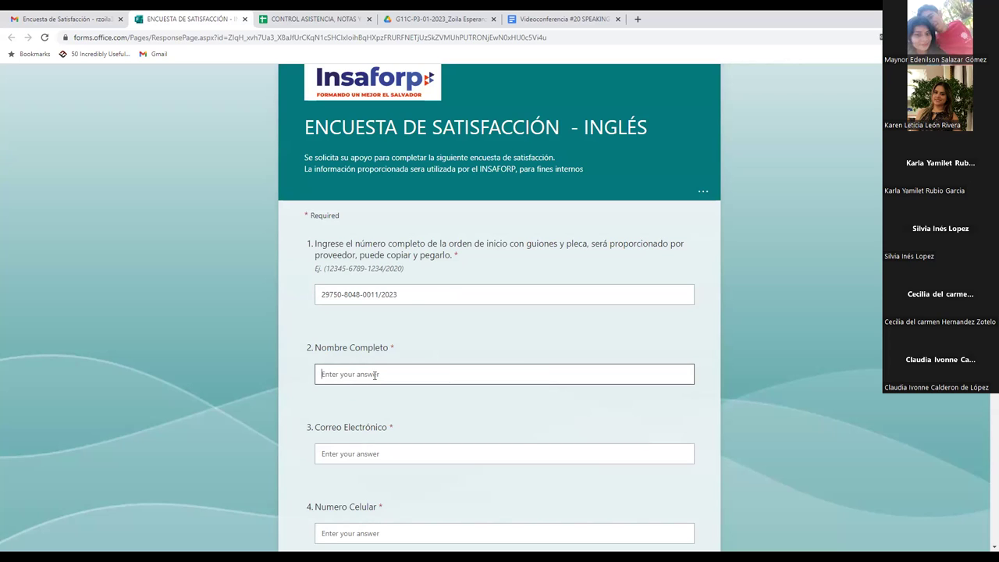
scroll(379, 406, "down", 2)
left_click(346, 353)
scroll(406, 394, "down", 2)
left_click(346, 323)
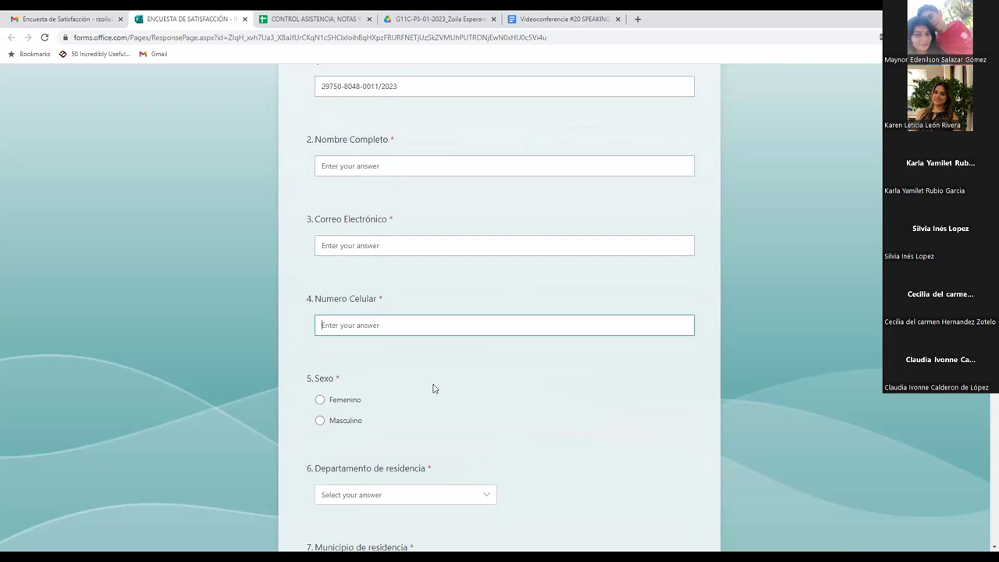
Answer Sexo with Femenino and choose San Salvador as the Departamento de residencia
left_click(320, 401)
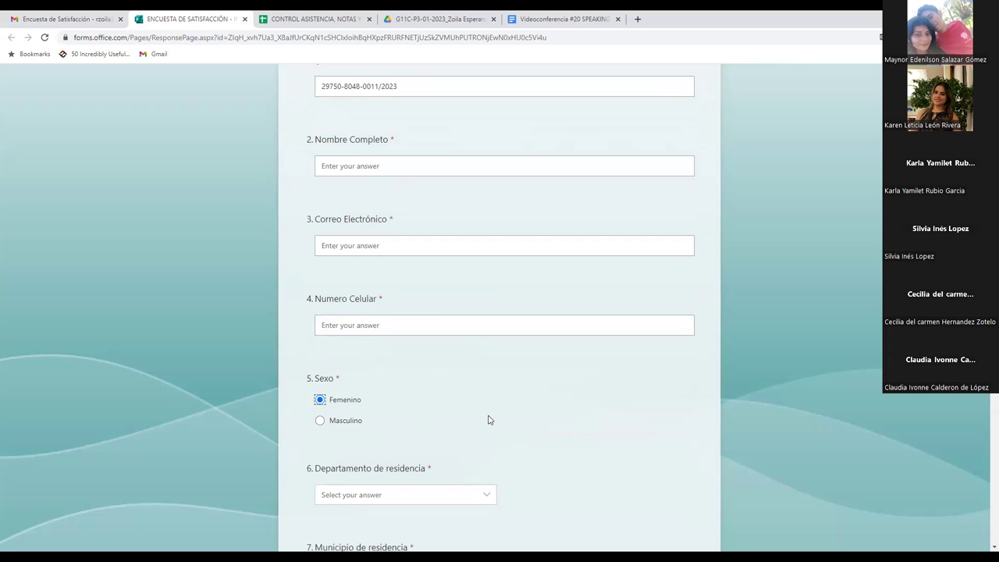
scroll(489, 420, "down", 1)
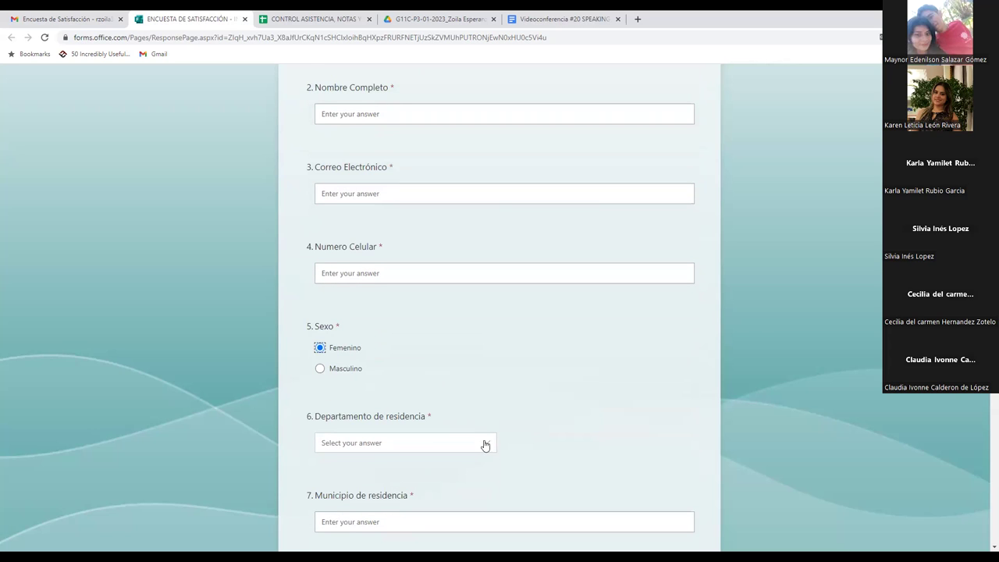
left_click(485, 444)
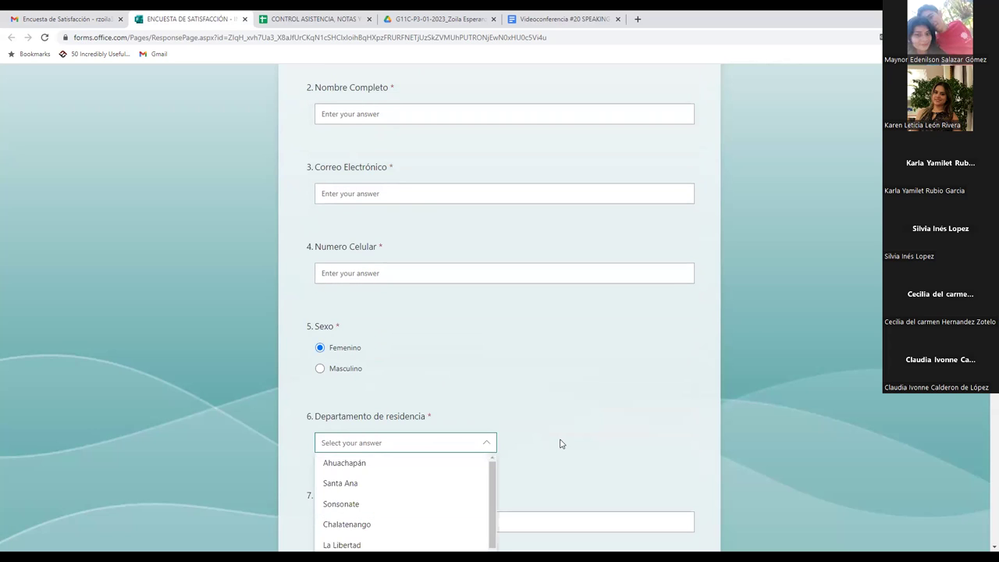
scroll(560, 442, "down", 2)
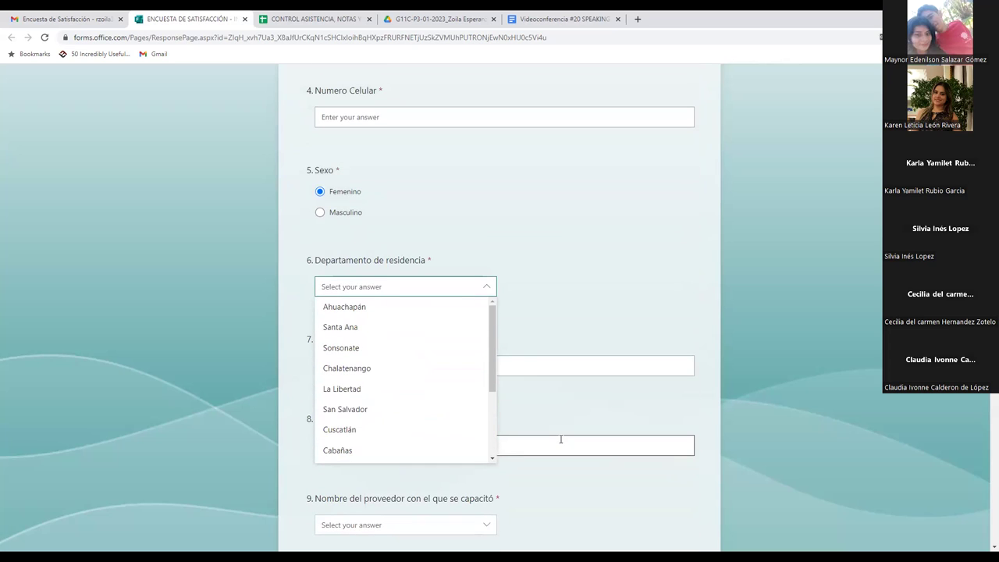
left_click(325, 412)
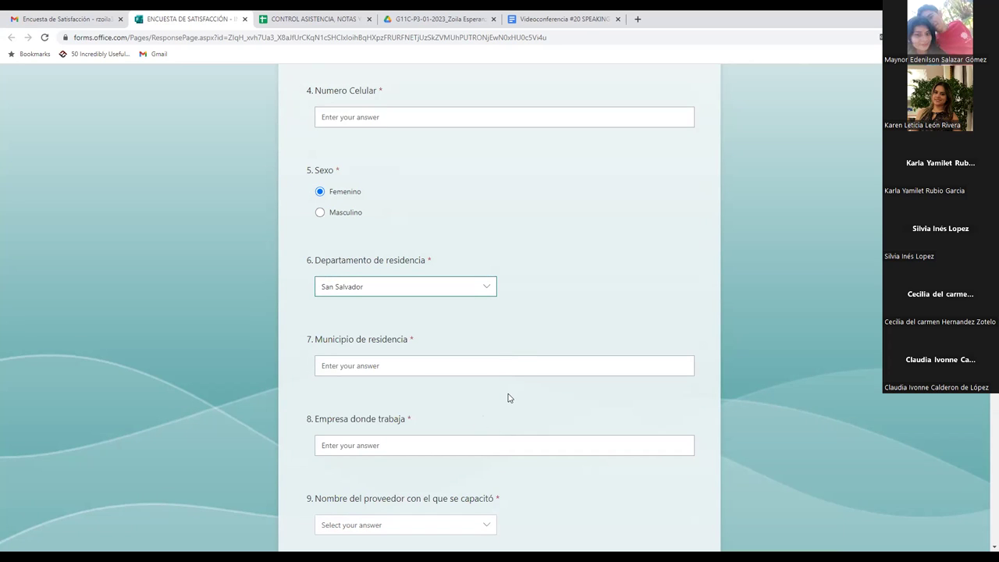
Go through the Municipio de residencia and Empresa donde trabaja questions, leaving both answers blank
left_click(412, 364)
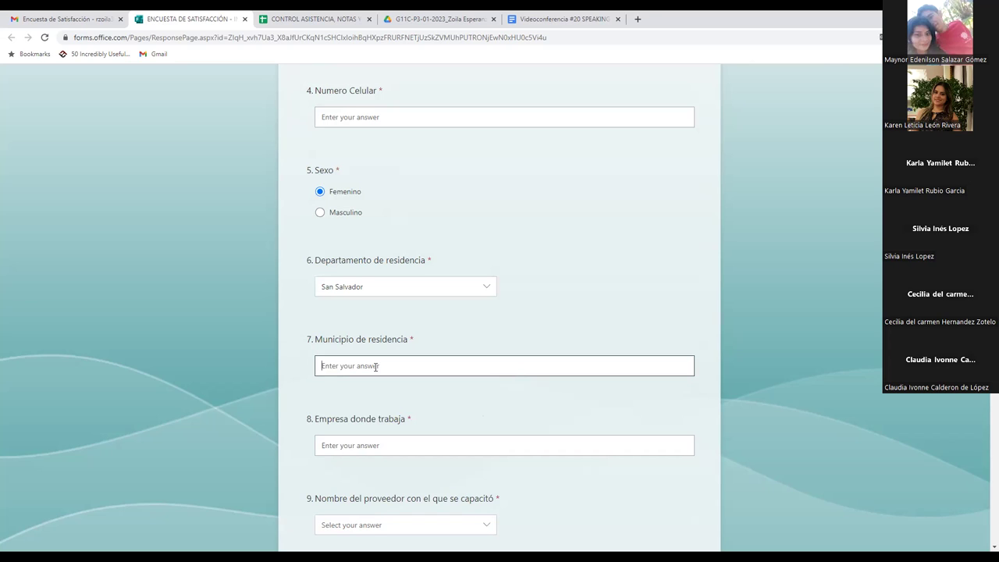
left_click(382, 452)
left_click(390, 449)
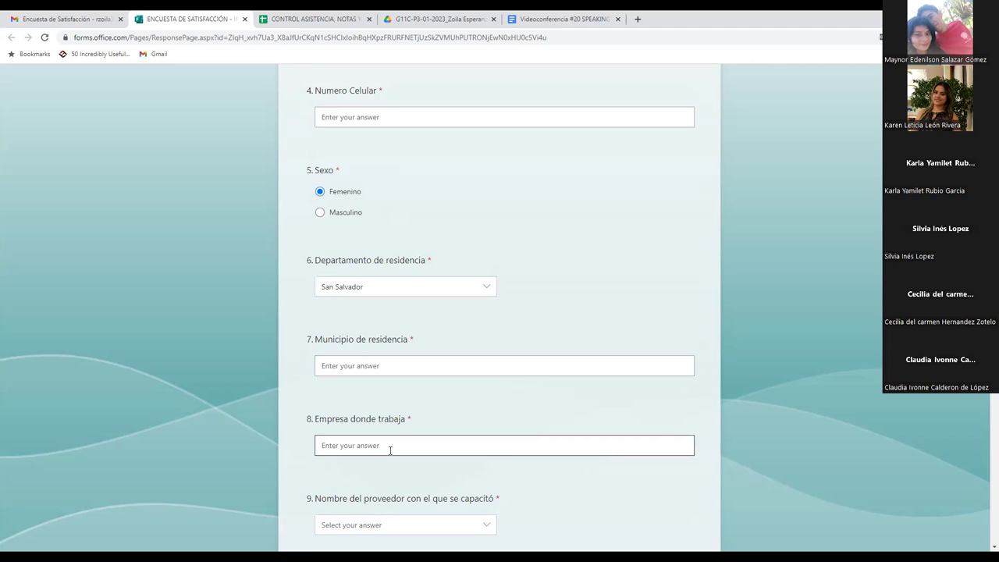
Check the training provider's name in the Gmail message and choose INGLES CORPORATIVO (REGAL INTERNATIONAL) for question 9 of the survey
scroll(385, 455, "down", 1)
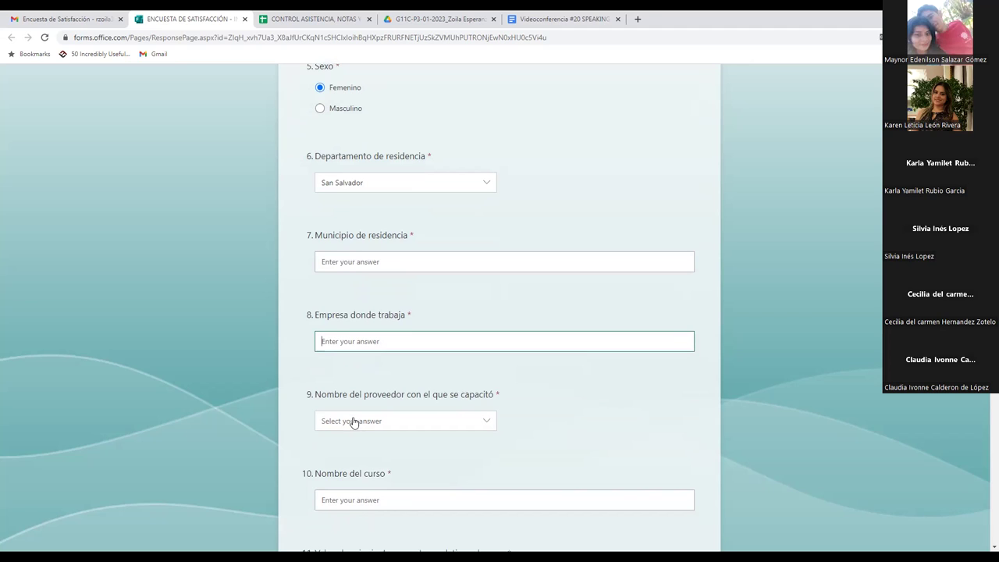
left_click(488, 425)
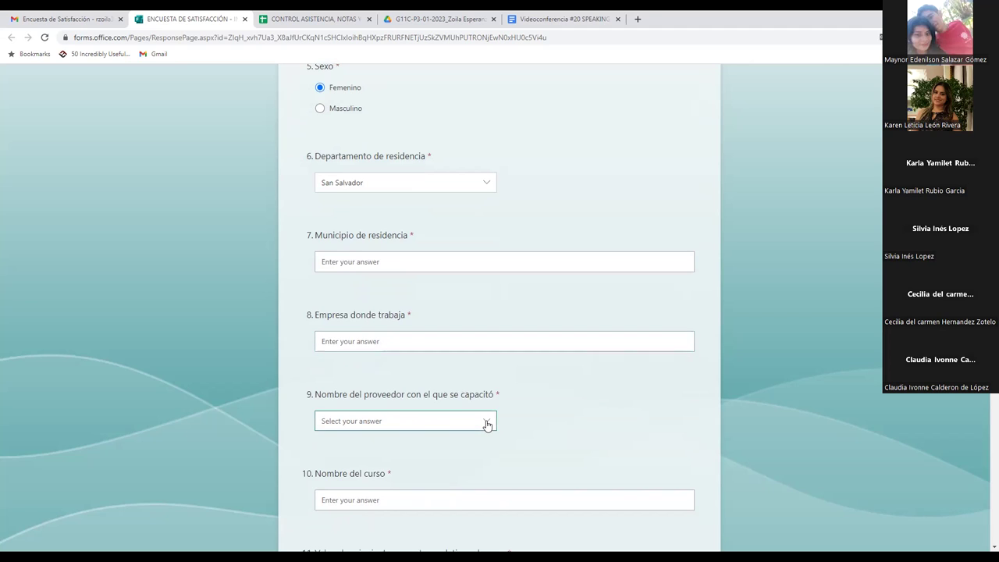
left_click(68, 19)
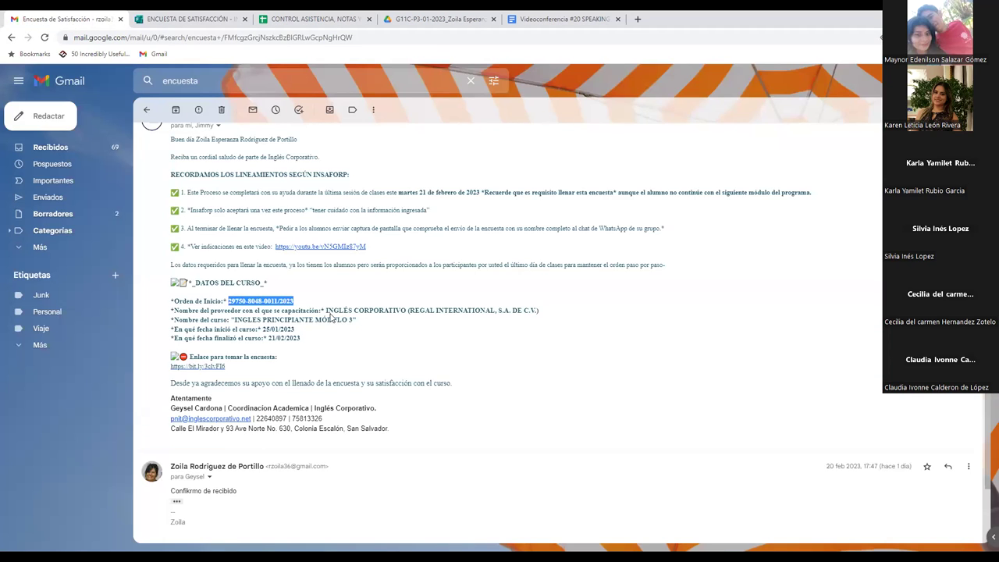
left_click_drag(326, 310, 538, 310)
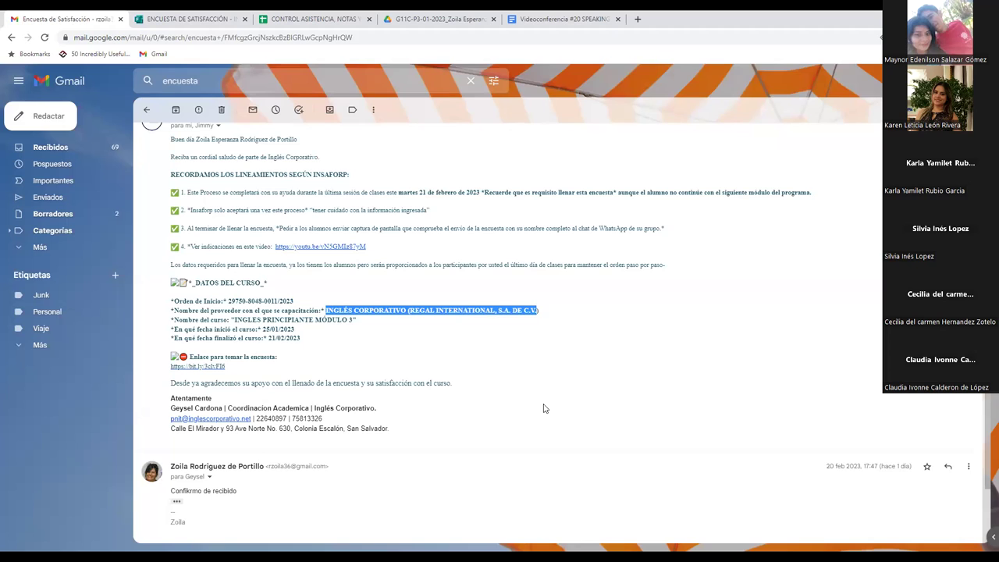
left_click(182, 19)
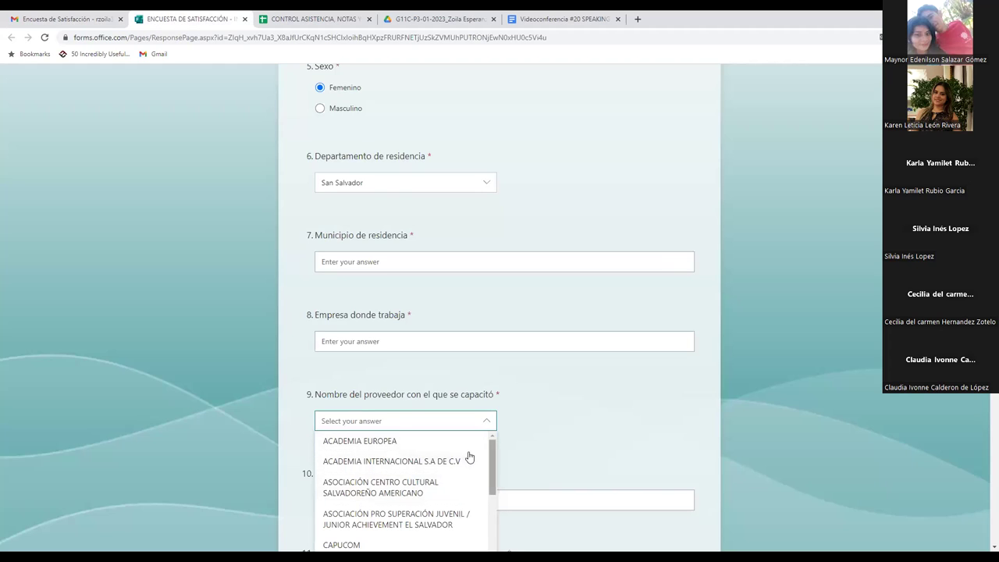
scroll(542, 408, "down", 1)
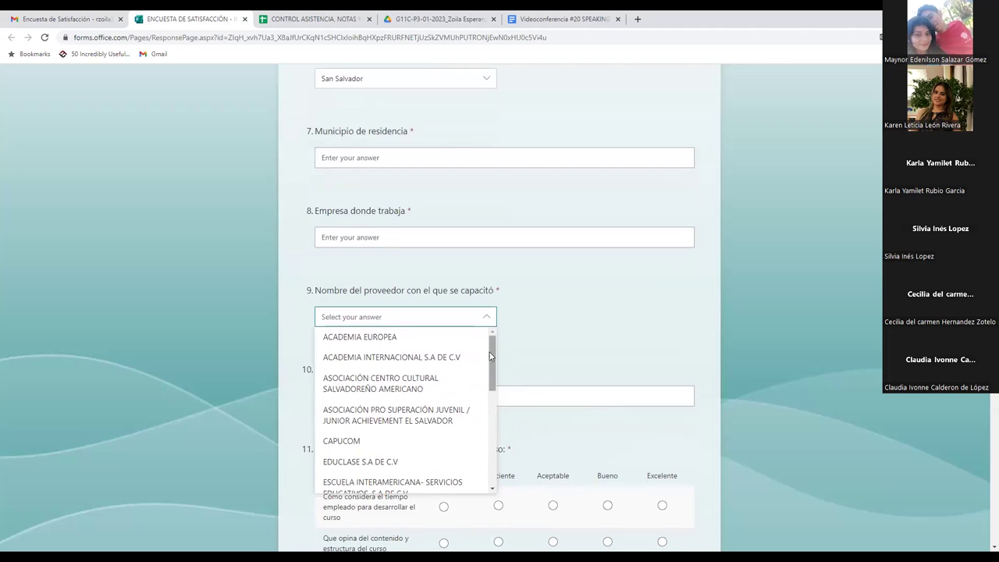
left_click_drag(490, 352, 493, 413)
left_click(396, 381)
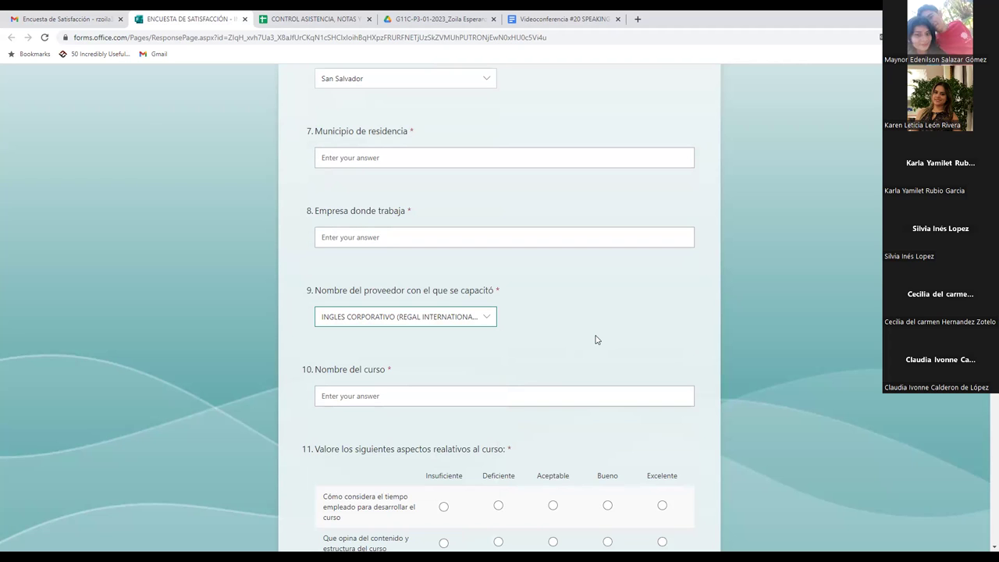
Copy the course name INGLES PRINCIPIANTE MÓDULO 3 from the Gmail message into the survey's Nombre del curso answer
left_click(60, 19)
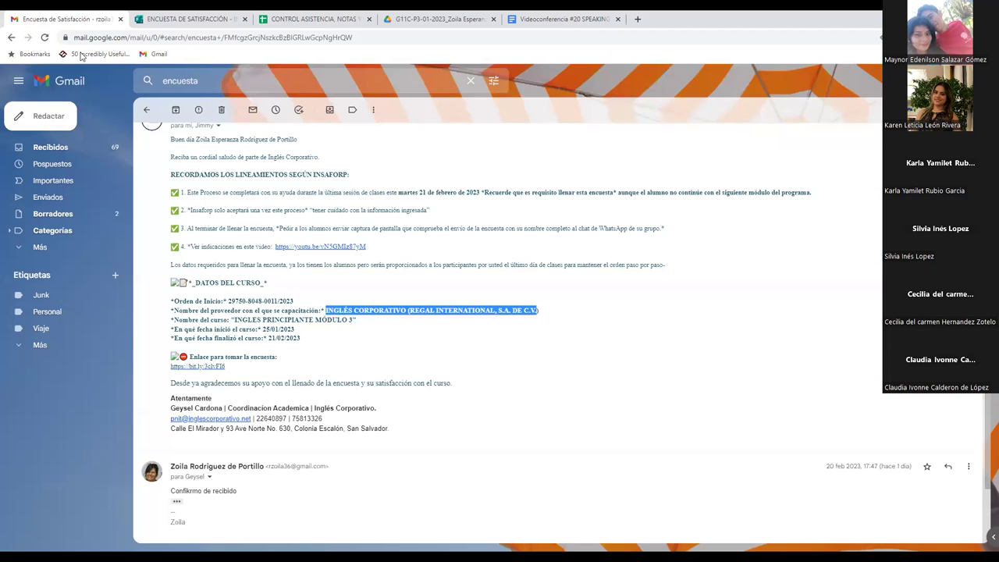
left_click_drag(235, 320, 352, 320)
right_click(342, 319)
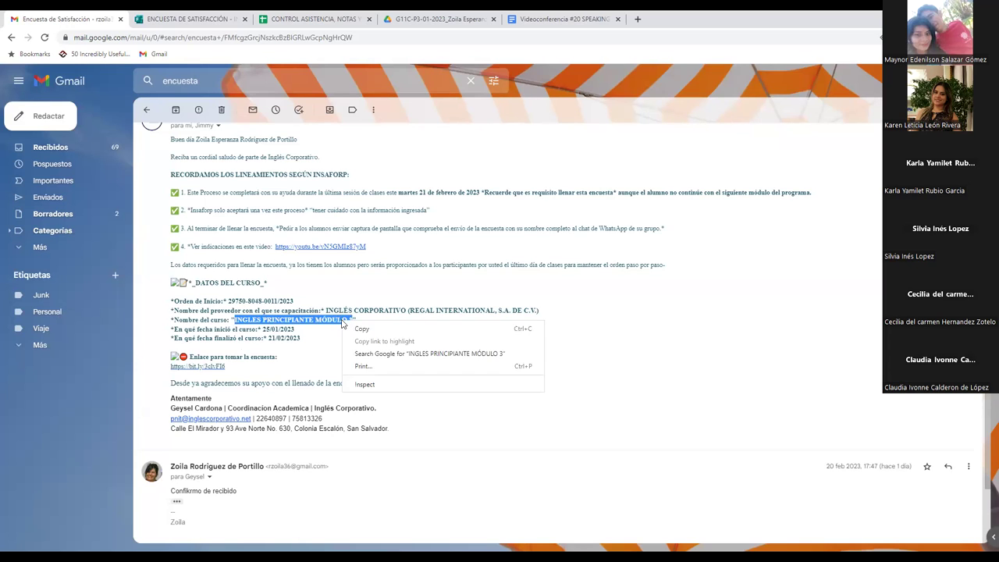
left_click(358, 329)
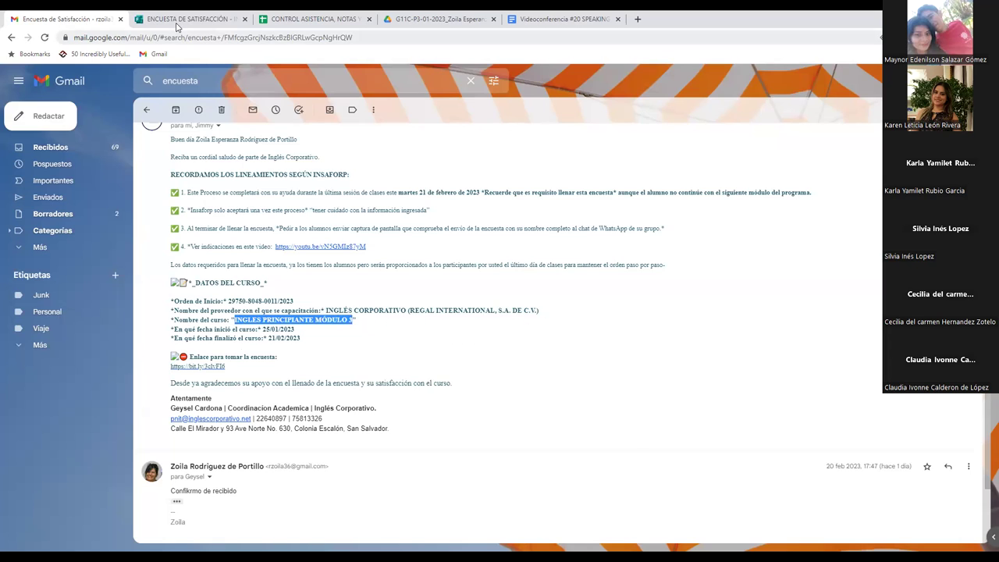
left_click(178, 22)
left_click(346, 397)
right_click(346, 397)
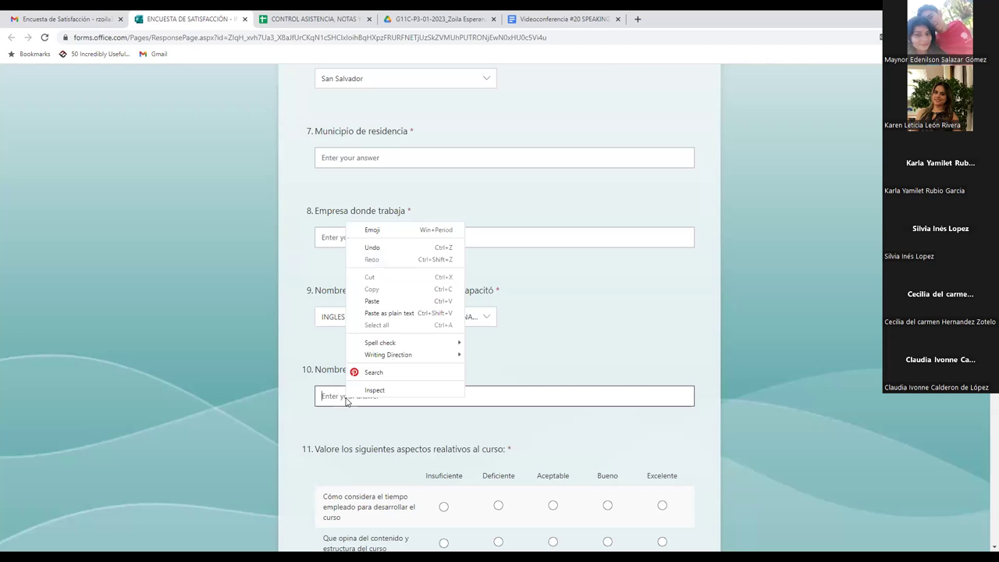
left_click(372, 301)
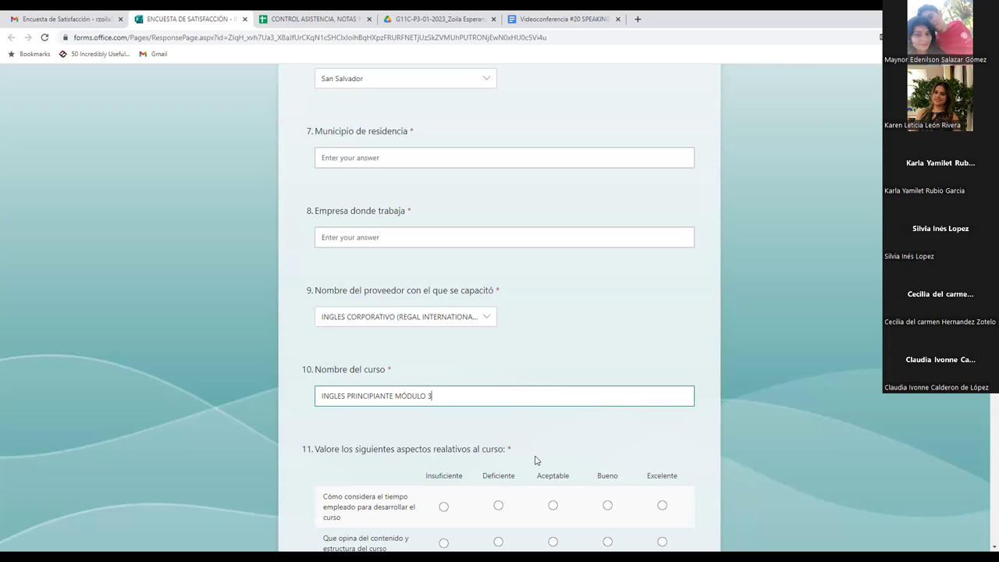
Review the remaining course details in the Gmail message and return to the survey
left_click(72, 19)
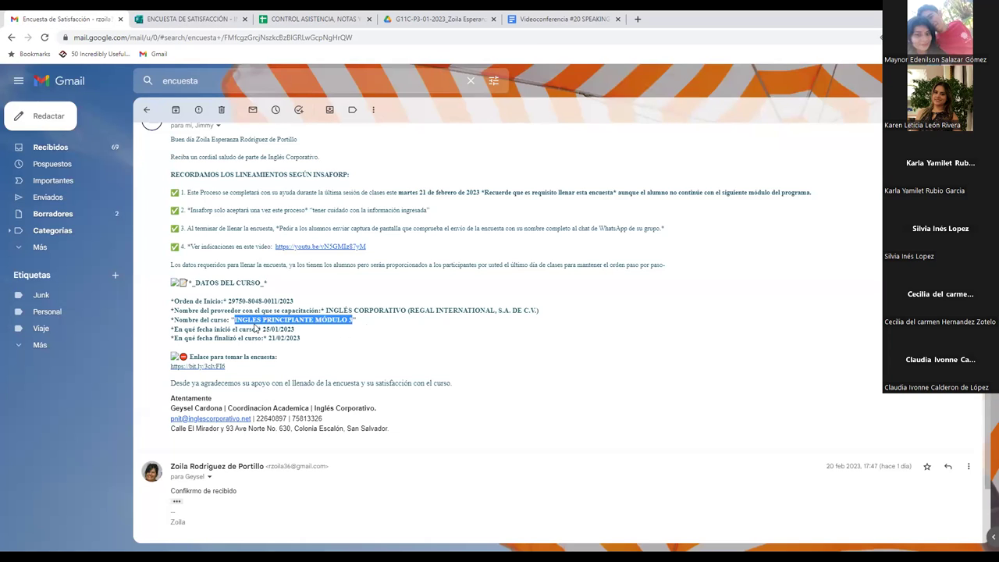
left_click(402, 340)
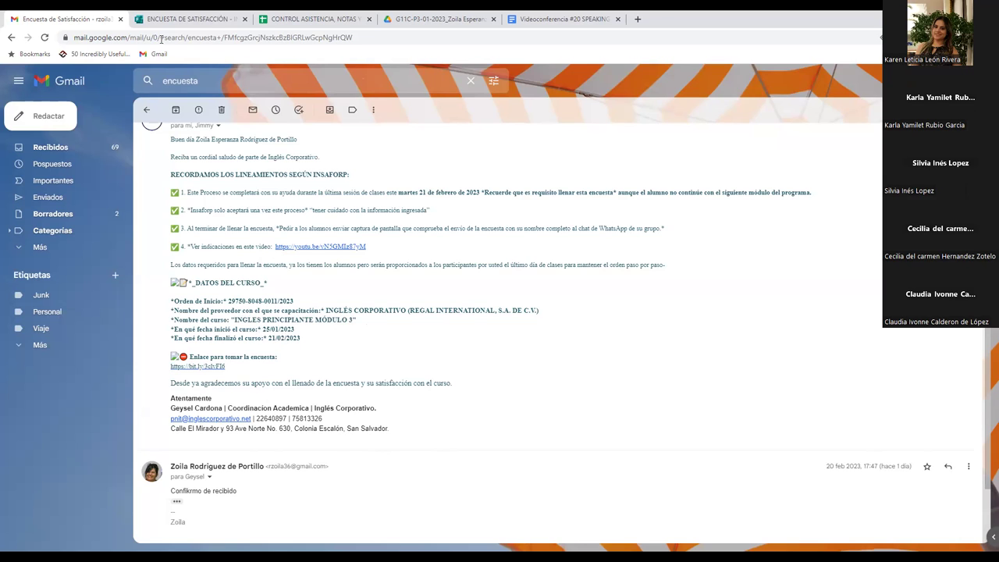
left_click(180, 19)
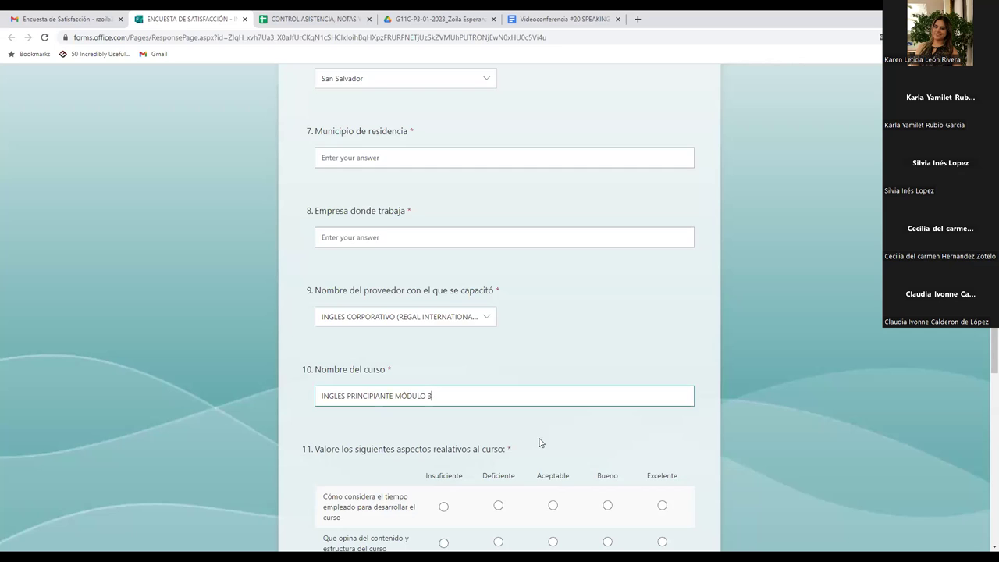
Rate all three course aspects in question 11 as Excelente: time, content and structure, and technological tools
scroll(539, 443, "down", 1)
left_click(553, 327)
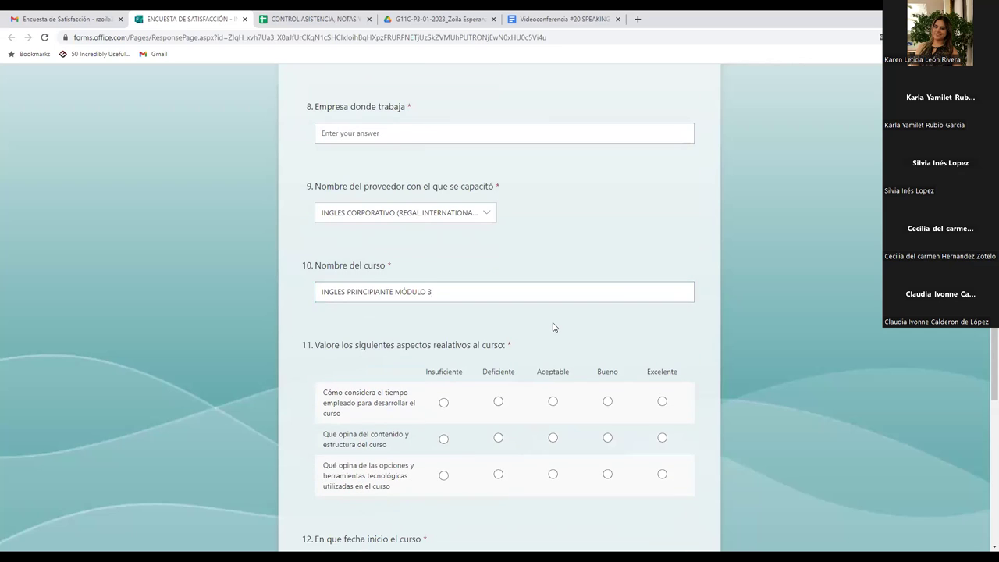
scroll(553, 327, "down", 1)
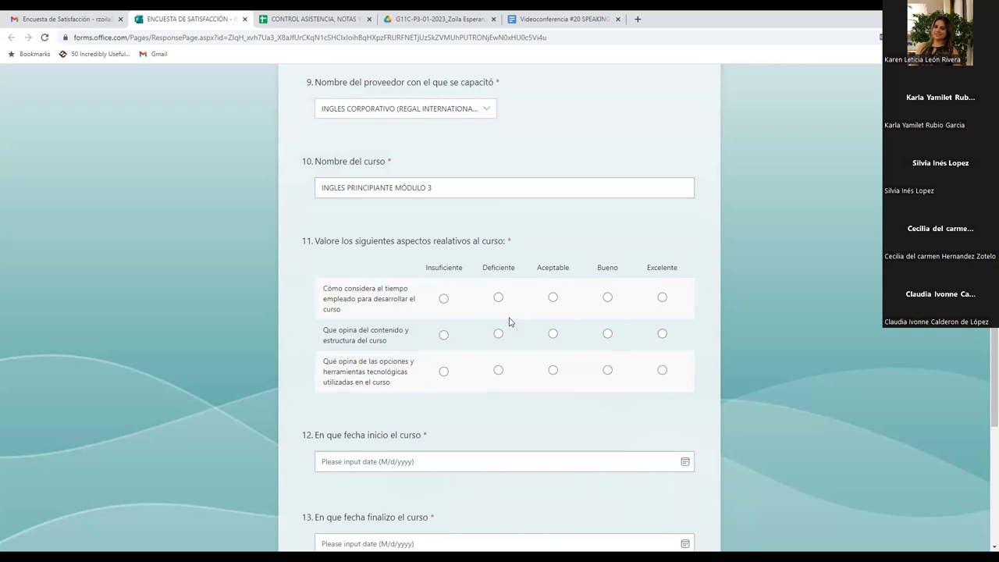
left_click(662, 298)
left_click(663, 333)
left_click(662, 370)
left_click(662, 370)
Check the course start date in the Gmail message and set question 12 of the survey to 1/25/2023
scroll(487, 453, "down", 2)
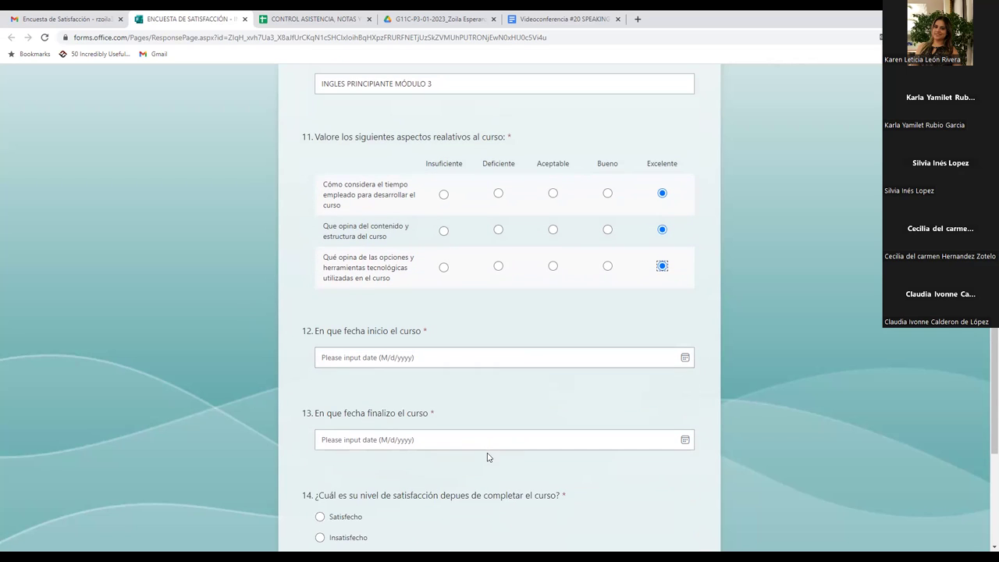
left_click(488, 363)
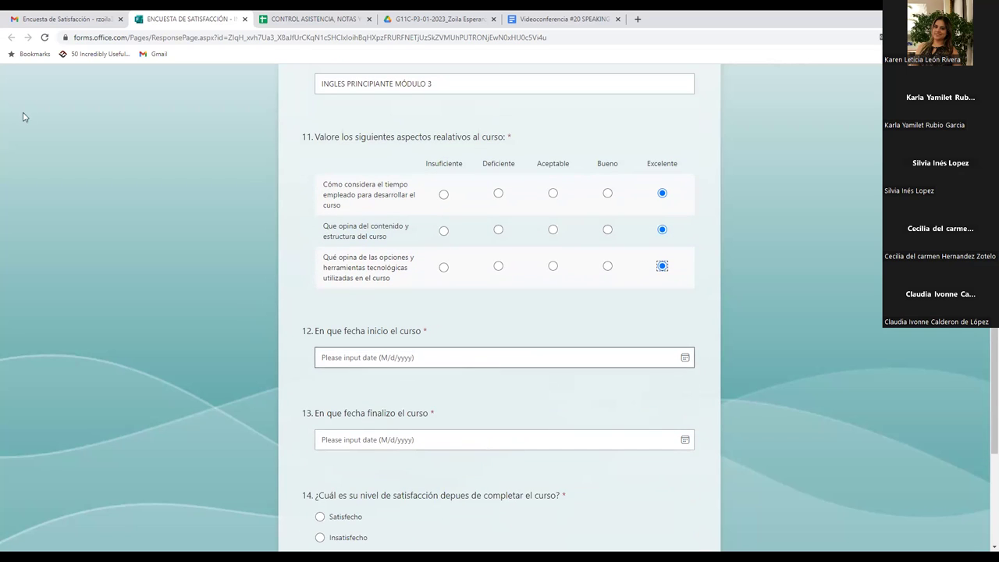
left_click(62, 19)
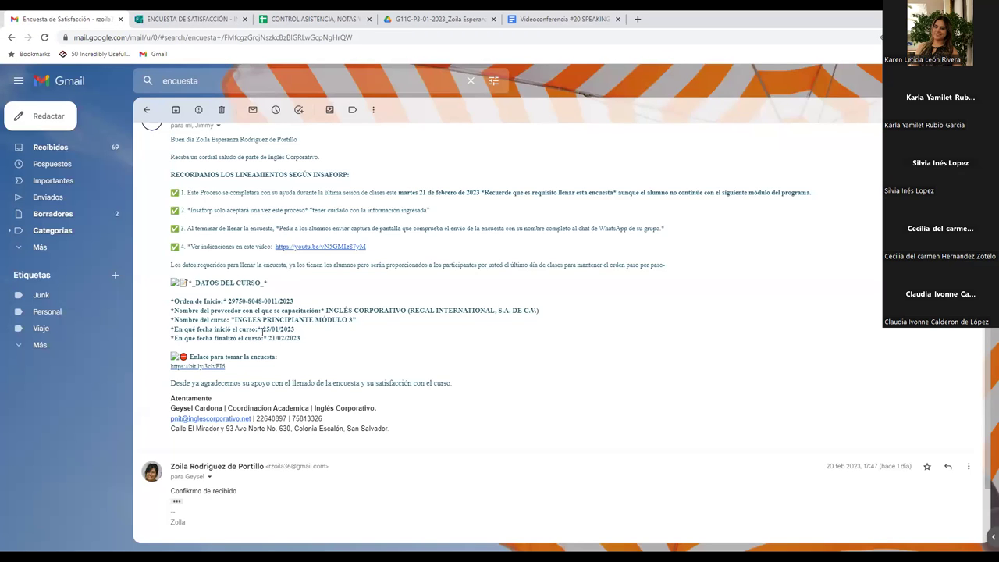
left_click_drag(264, 328, 295, 330)
left_click(177, 19)
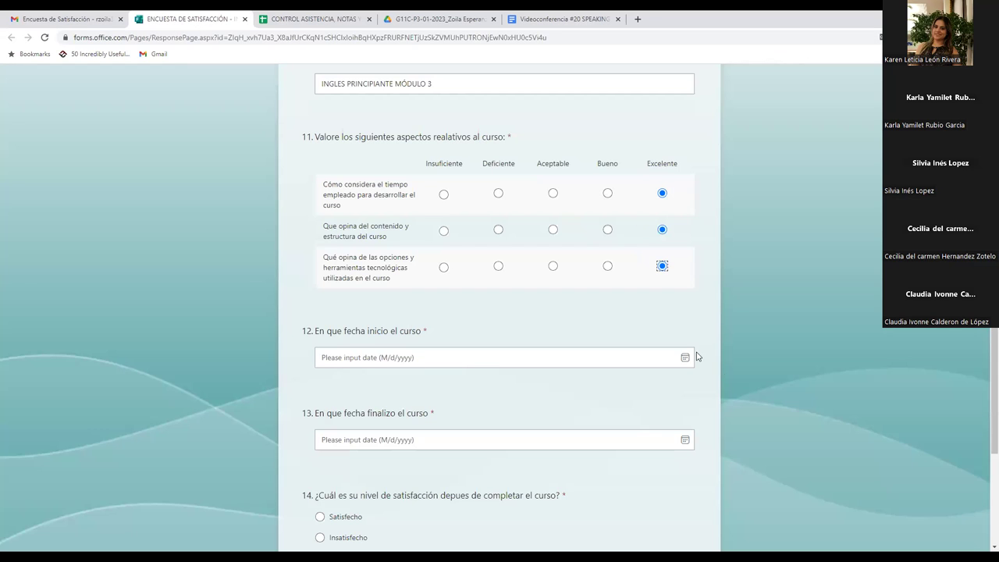
left_click(685, 360)
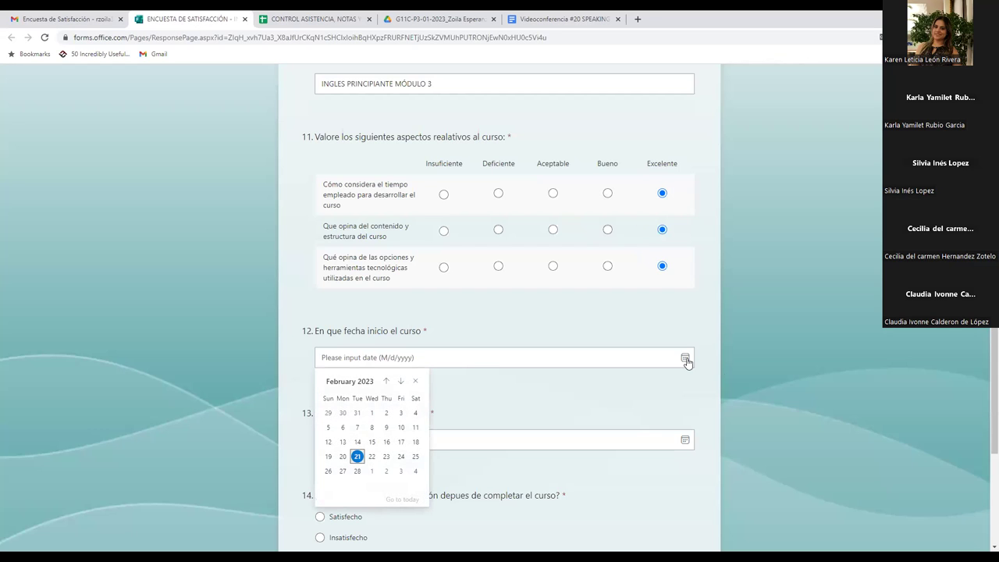
left_click(386, 382)
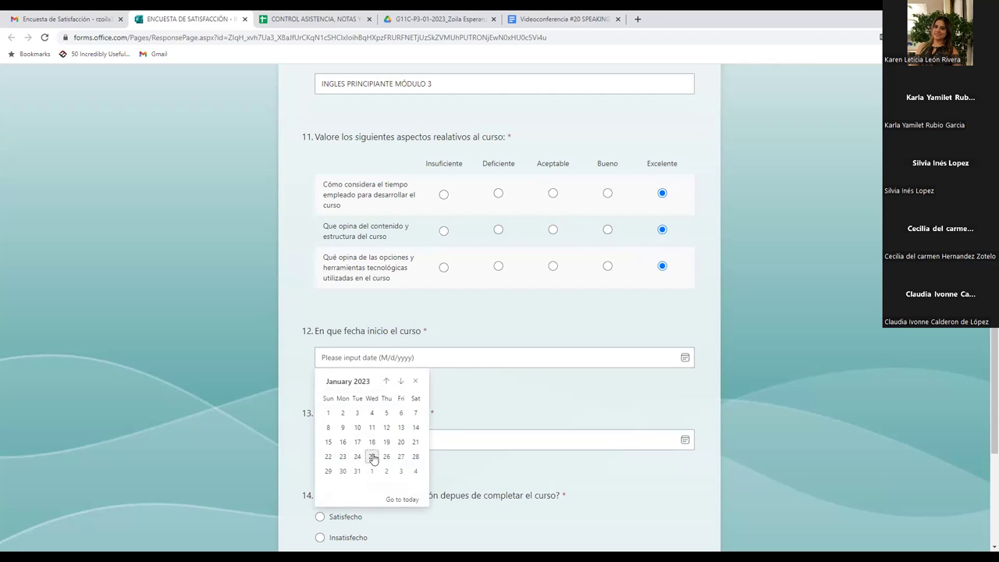
left_click(373, 458)
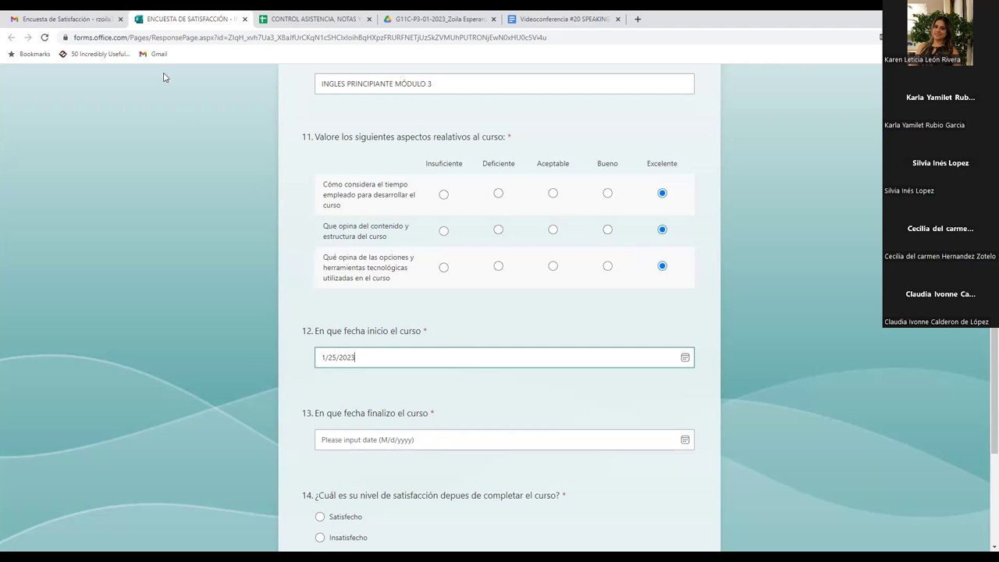
Check the course end date in the Gmail message and set question 13 of the survey to 2/21/2023
left_click(90, 20)
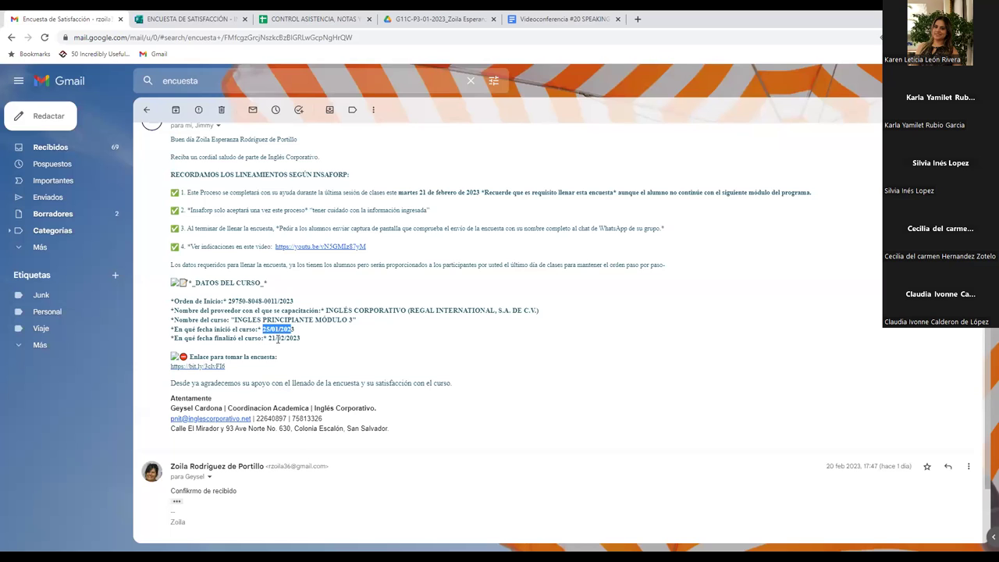
left_click(184, 19)
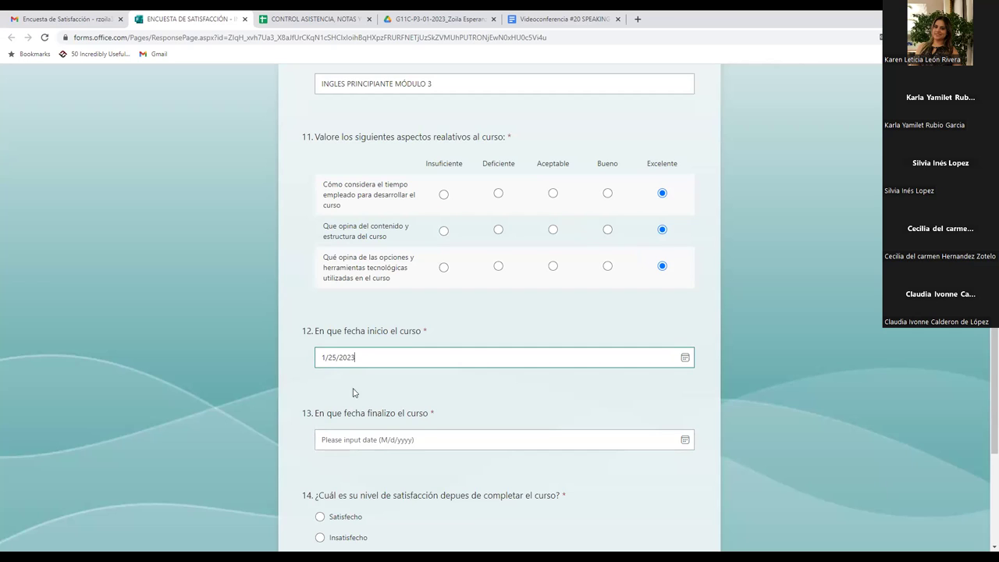
left_click(70, 16)
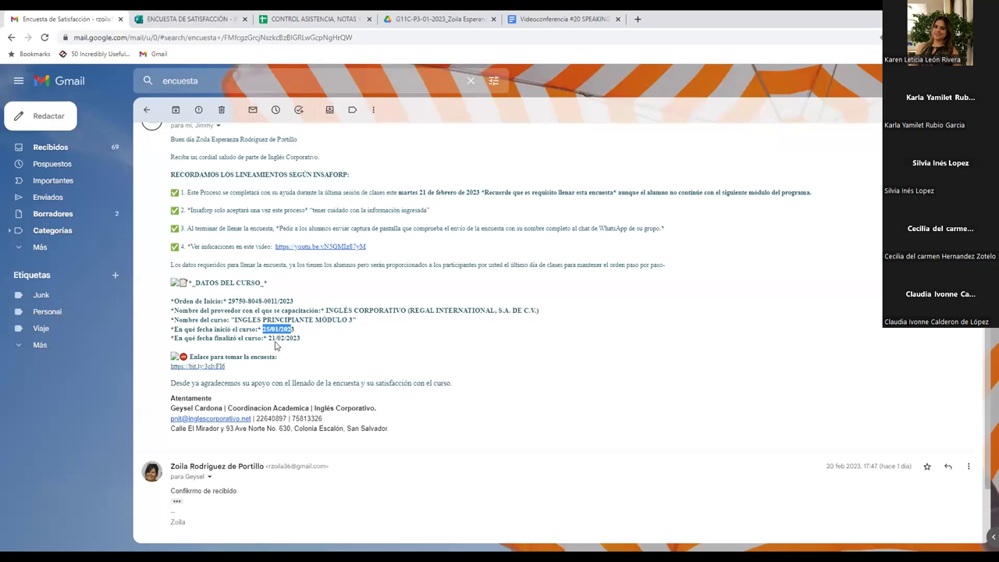
left_click(156, 19)
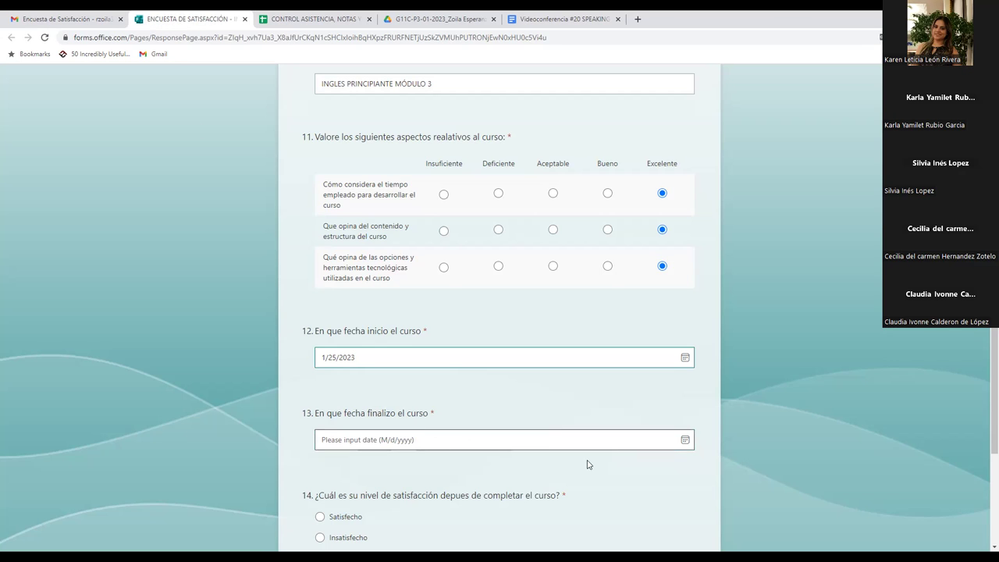
left_click(686, 440)
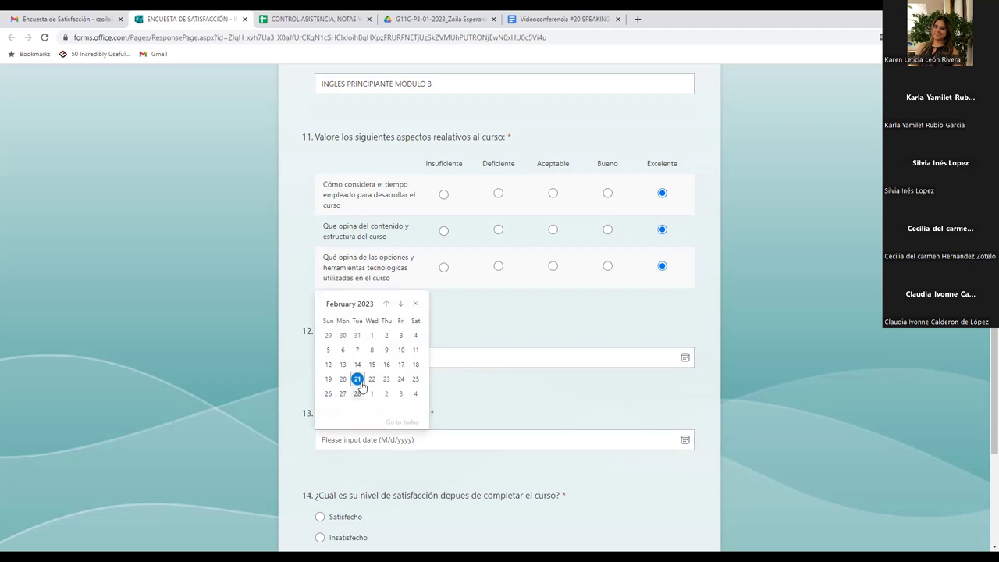
left_click(357, 380)
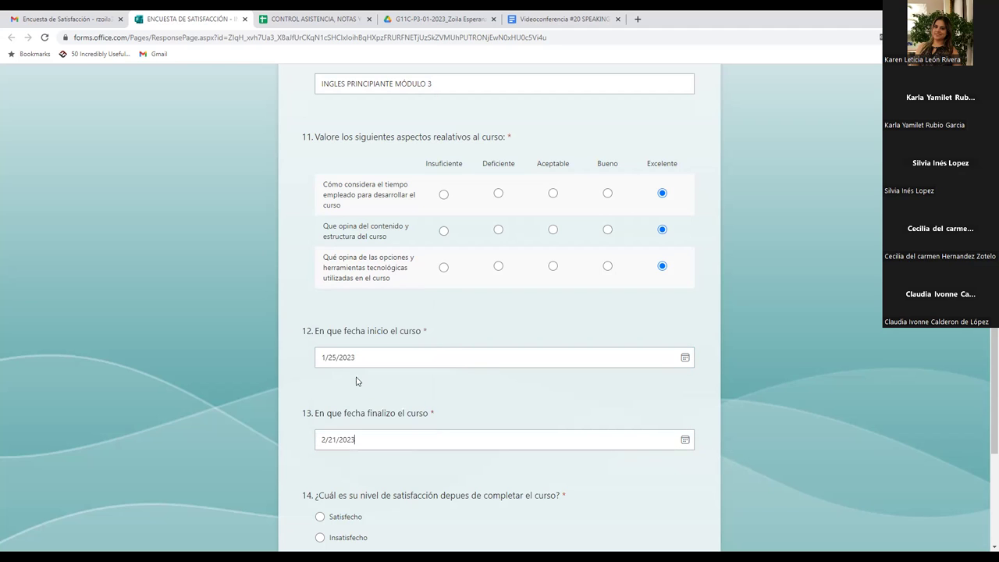
Choose Satisfecho as the satisfaction level in question 14 and review the survey through questions 15 and 16
scroll(688, 518, "down", 2)
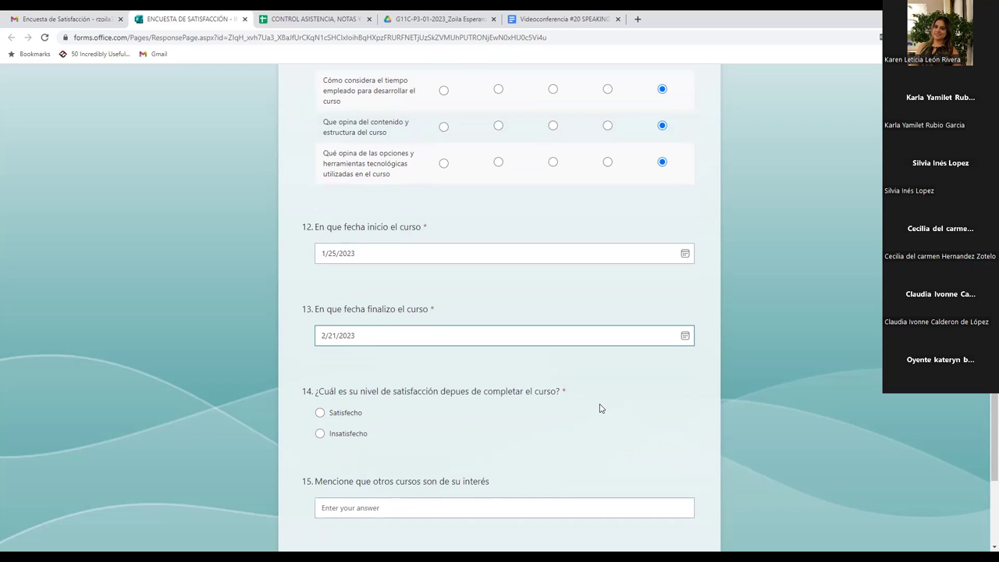
left_click(321, 413)
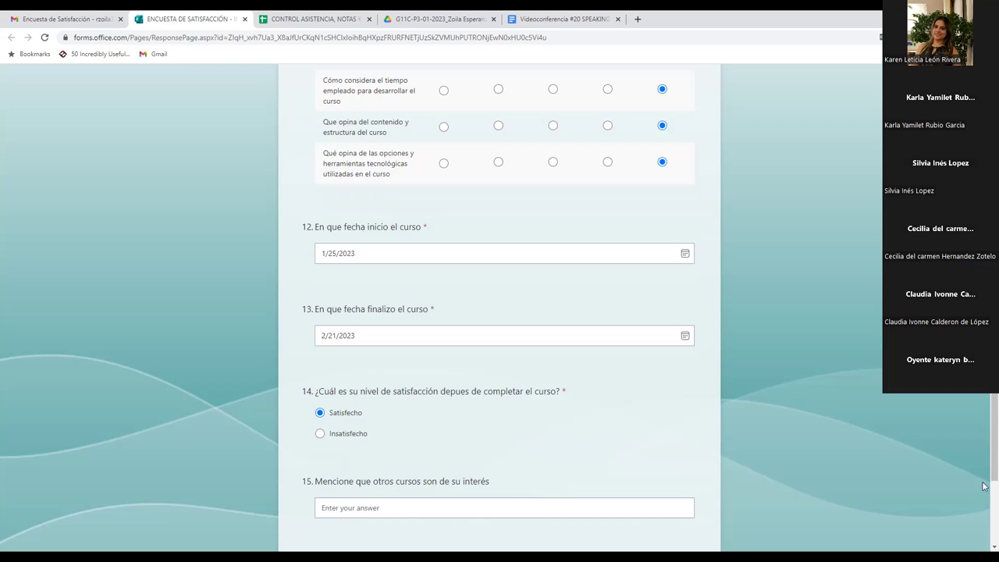
left_click_drag(984, 451, 804, 433)
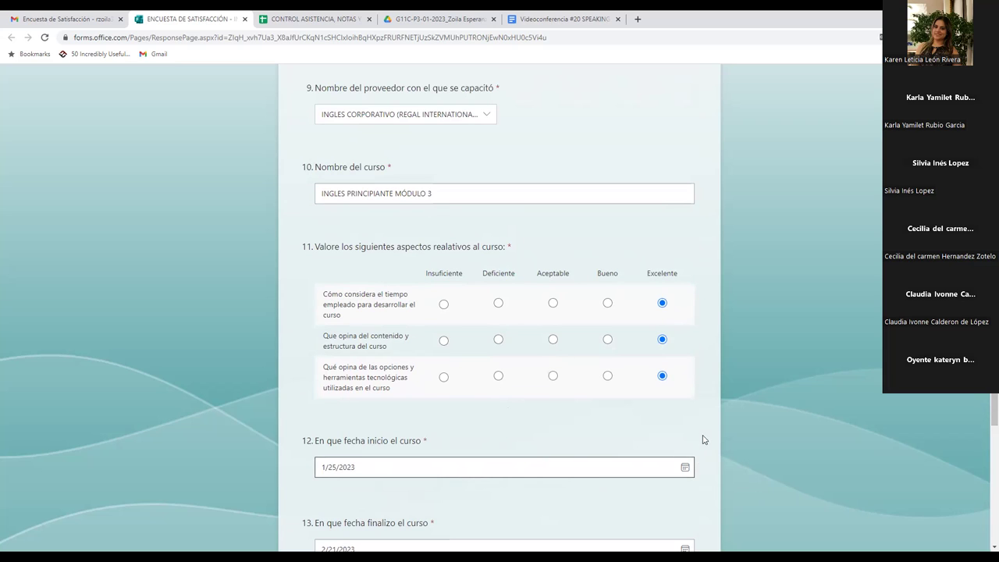
scroll(545, 445, "down", 1)
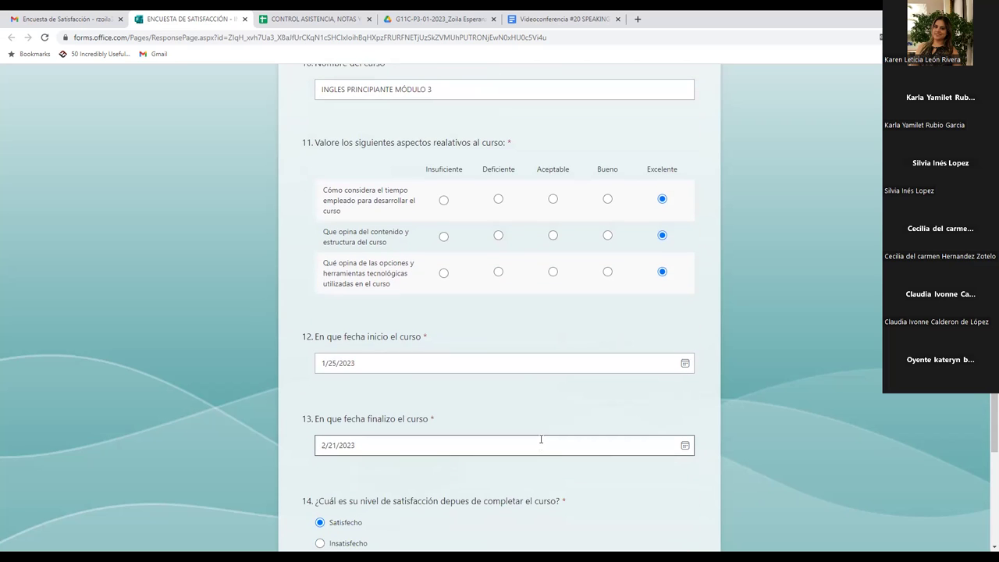
scroll(538, 441, "down", 2)
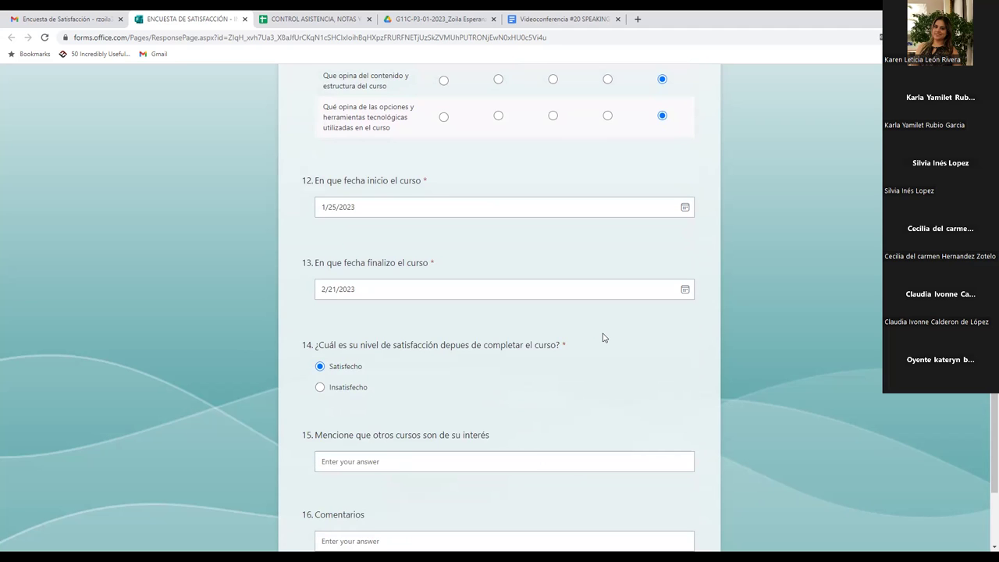
scroll(555, 360, "down", 2)
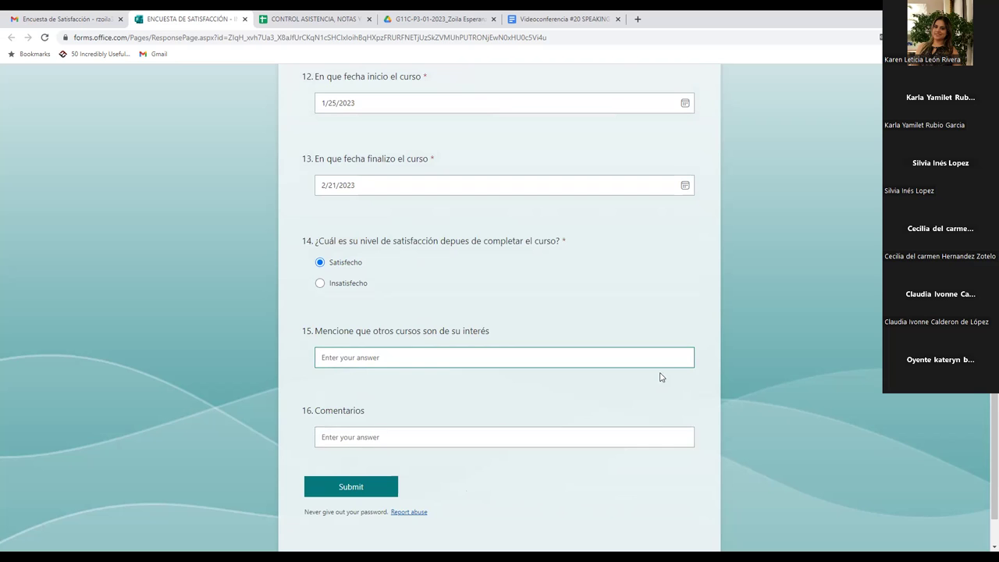
Fill in Municipio de residencia in question 7 with San Salvador, correcting the capitalization of the entry
scroll(661, 367, "up", 12)
scroll(659, 347, "up", 3)
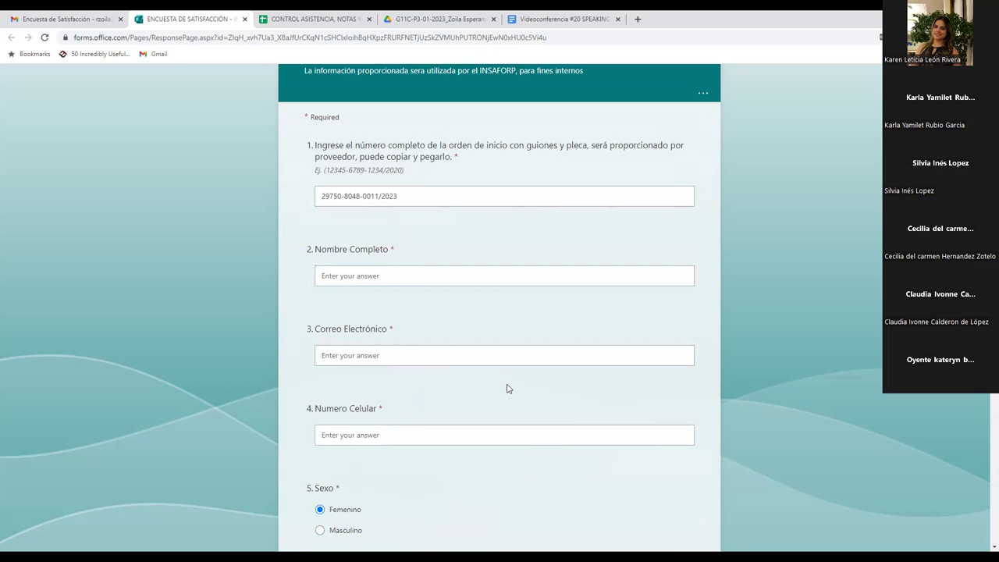
scroll(507, 388, "down", 2)
scroll(519, 467, "down", 2)
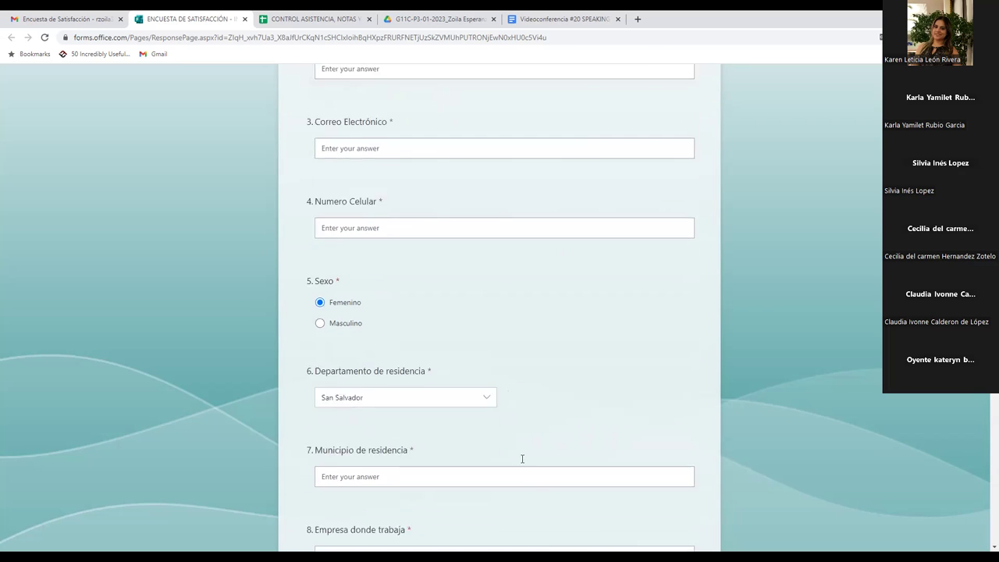
left_click(396, 376)
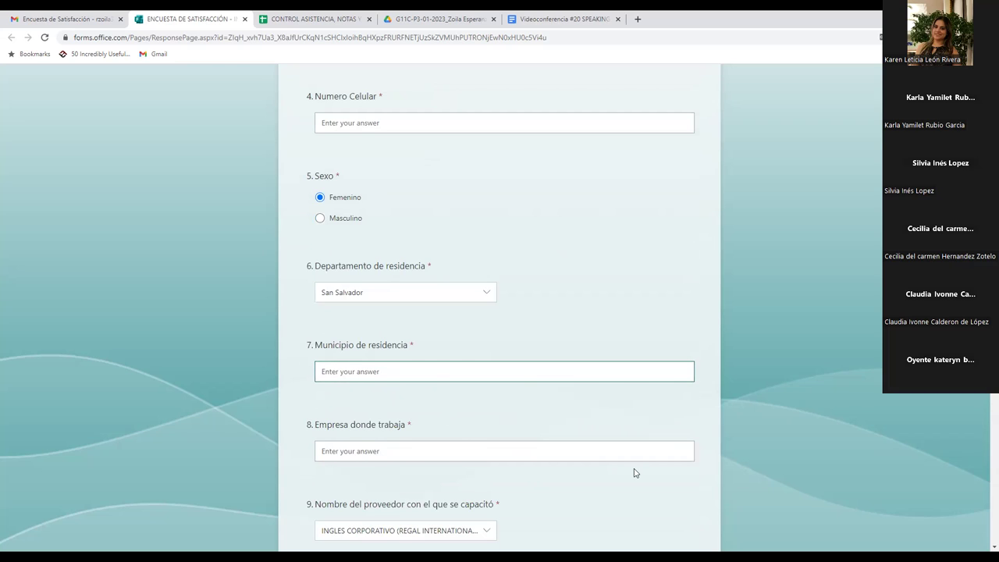
type("San SAlvador")
left_click(400, 453)
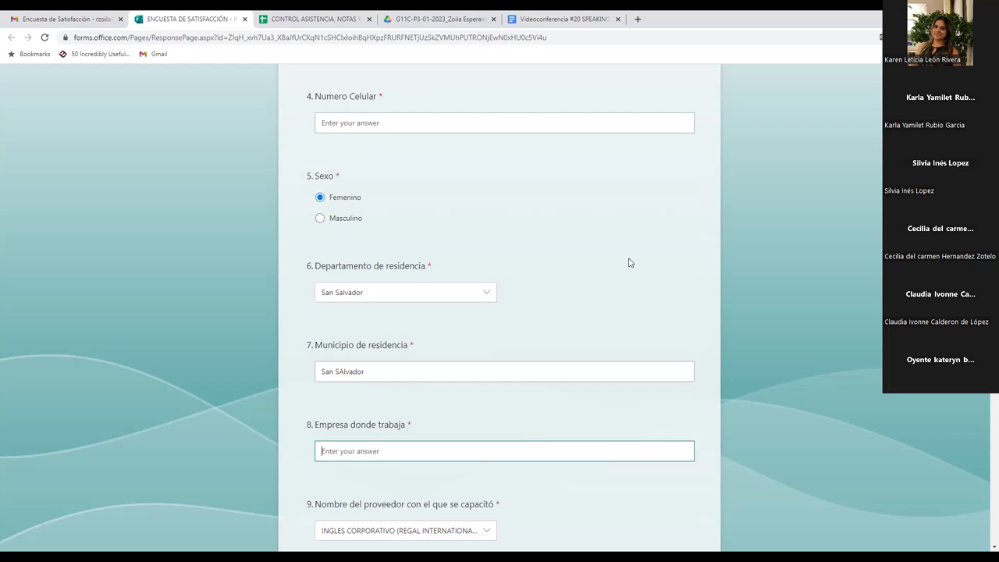
left_click(345, 373)
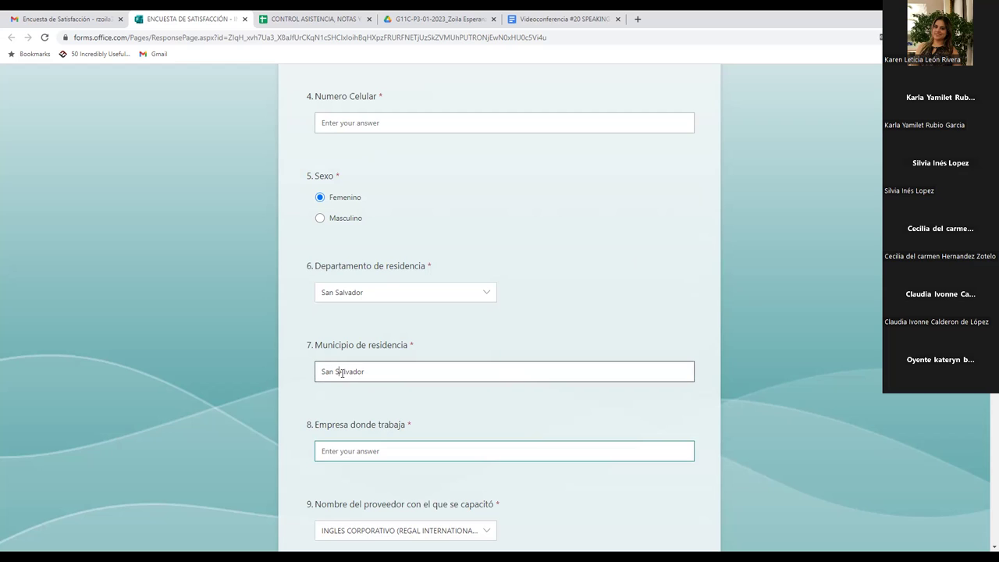
left_click_drag(341, 373, 346, 373)
type("a")
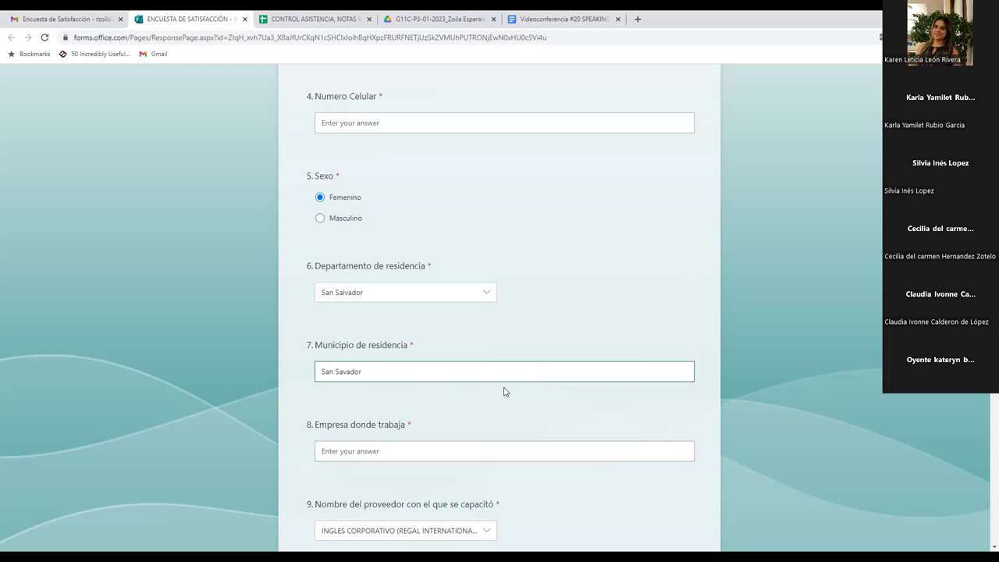
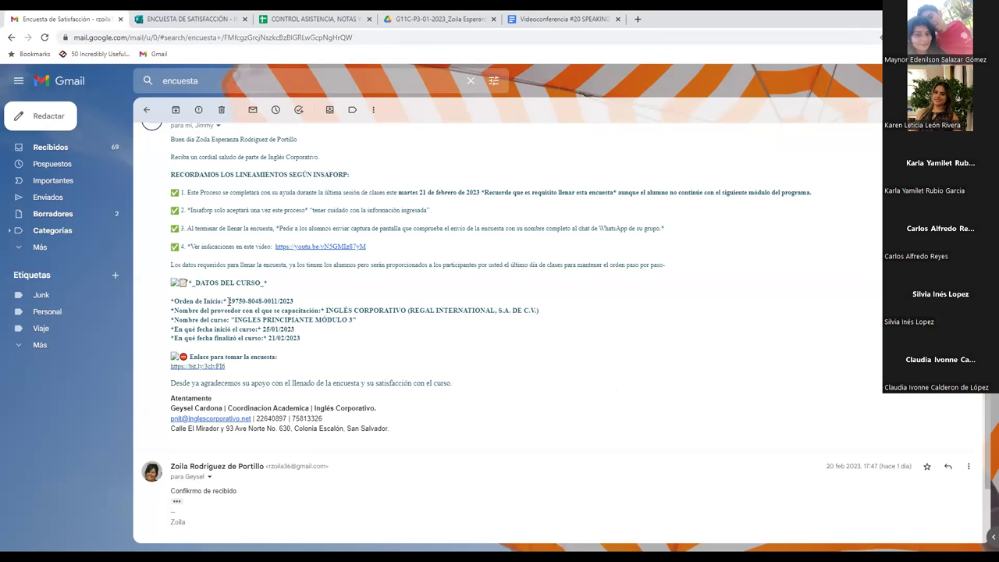
Highlight the Orden de Inicio number and the course name INGLES PRINCIPIANTE MÓDULO 3 in the Gmail message
left_click_drag(229, 302, 295, 305)
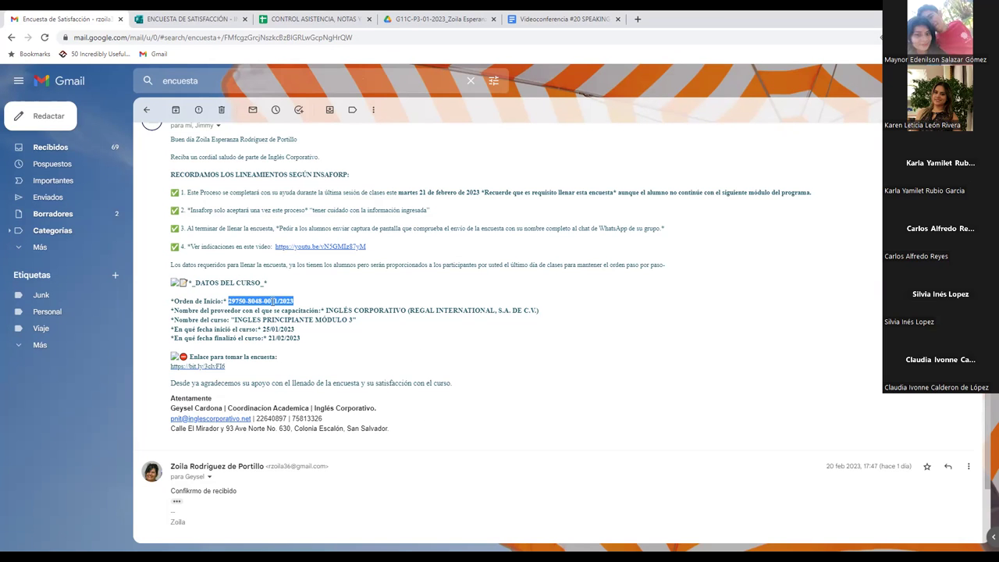
right_click(273, 301)
left_click(291, 310)
left_click_drag(235, 321, 350, 321)
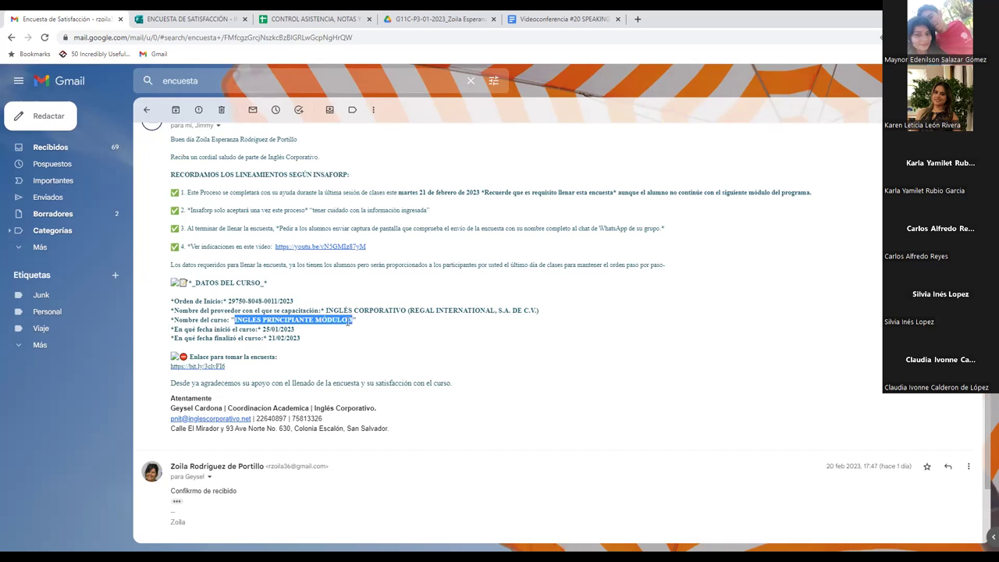
Return to the survey and review the answers from the personal details through the provider and course name
left_click(202, 19)
scroll(505, 441, "down", 1)
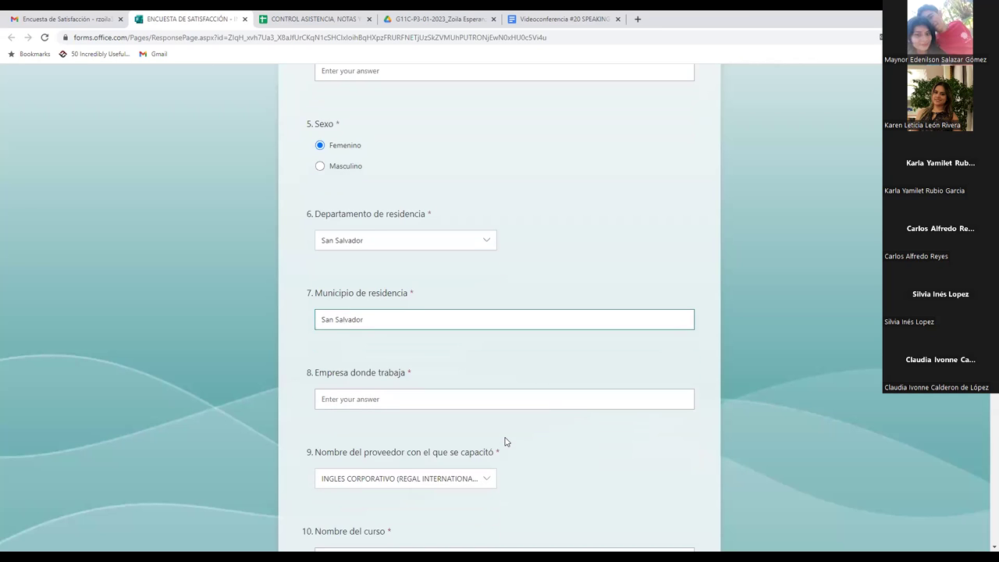
scroll(505, 441, "up", 6)
scroll(505, 442, "down", 7)
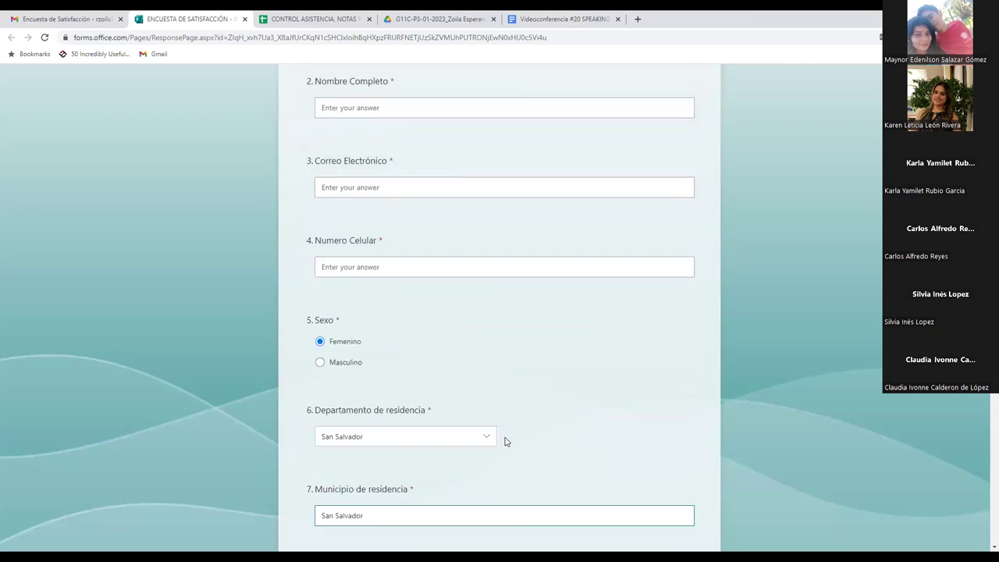
scroll(505, 442, "down", 2)
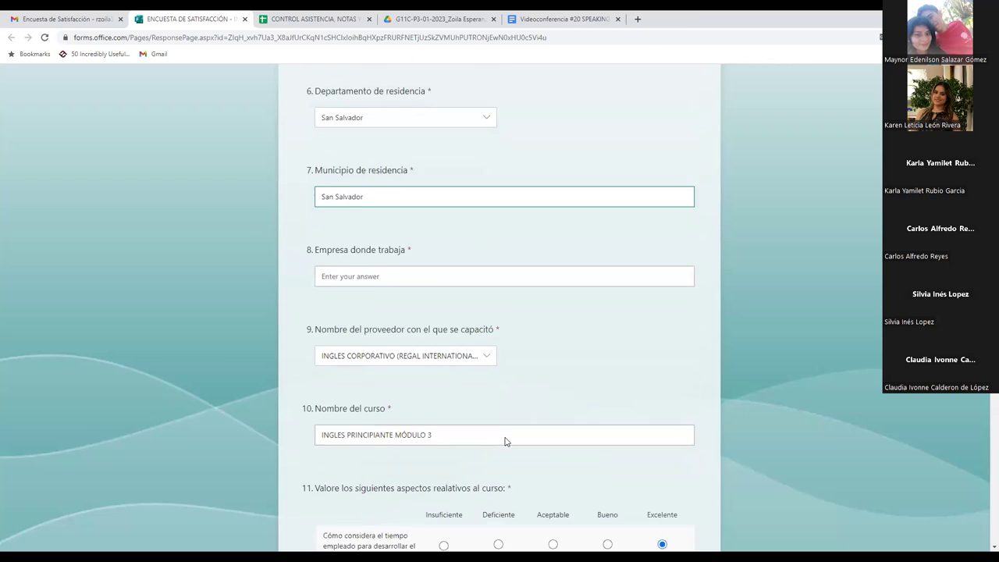
left_click(342, 359)
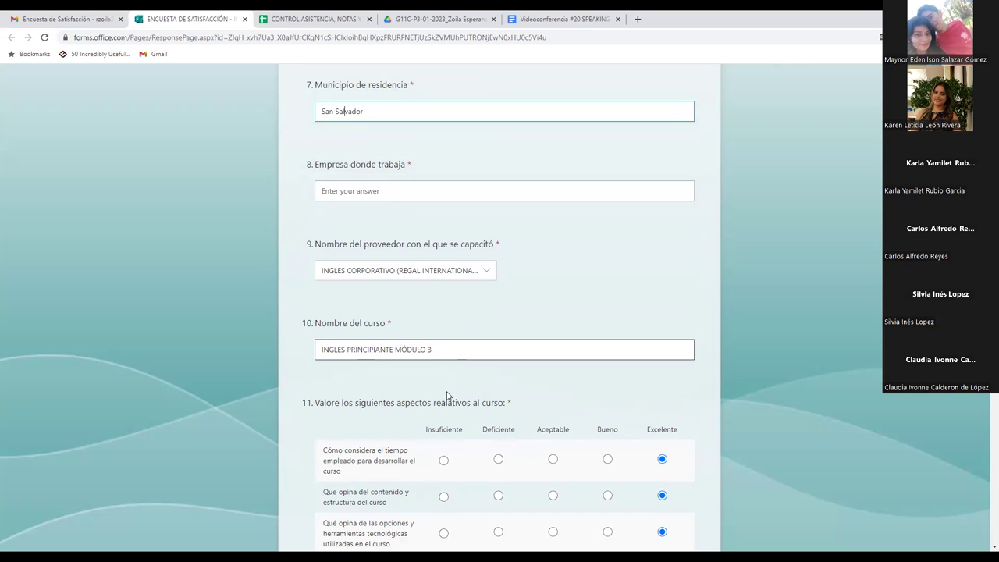
Go back to the Gmail message and highlight the complete Orden de Inicio number in the course details
left_click(60, 13)
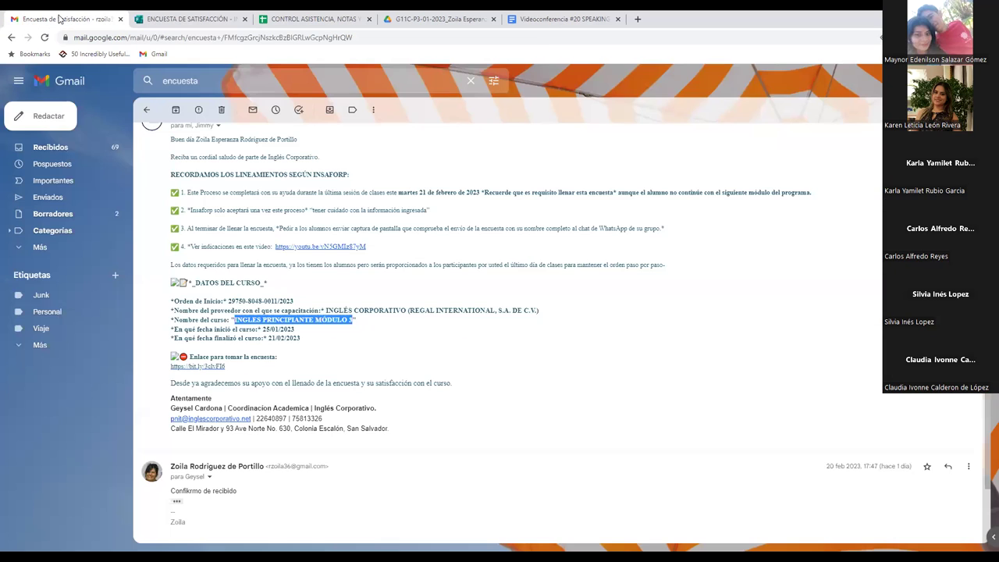
left_click(312, 321)
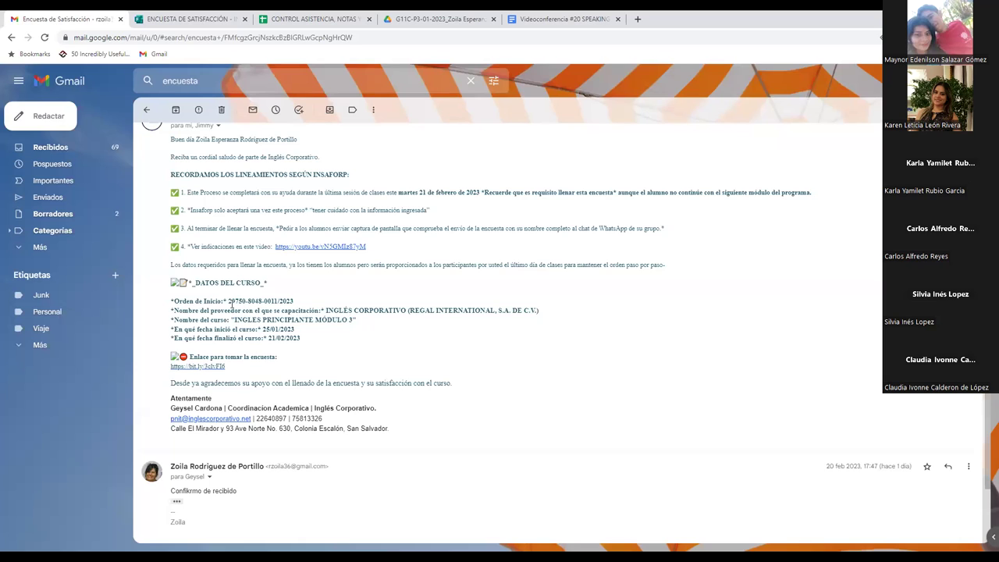
left_click_drag(228, 300, 294, 301)
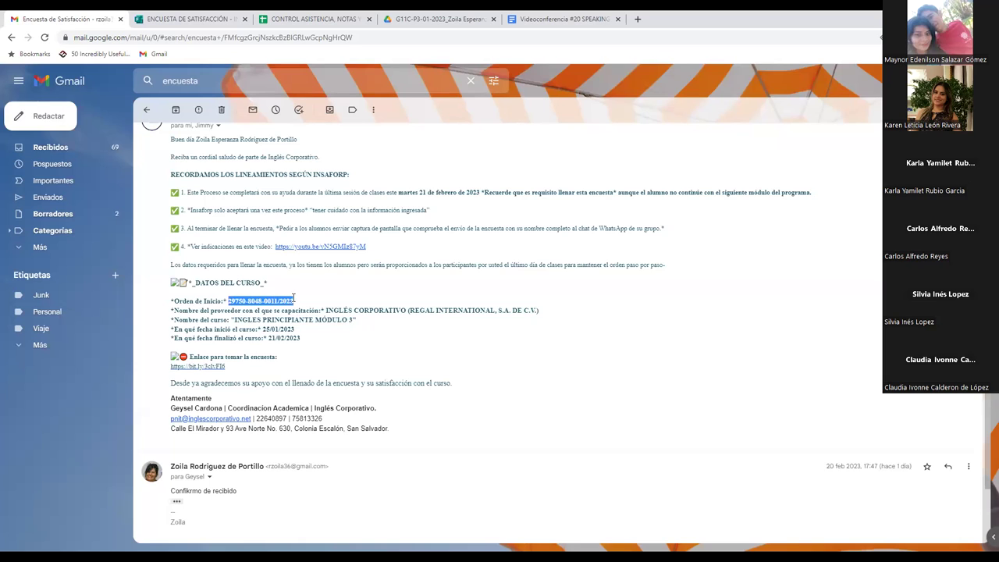
Copy the highlighted Orden de Inicio number from the e-mail's course details and look over the rest of the message
right_click(295, 302)
left_click(306, 308)
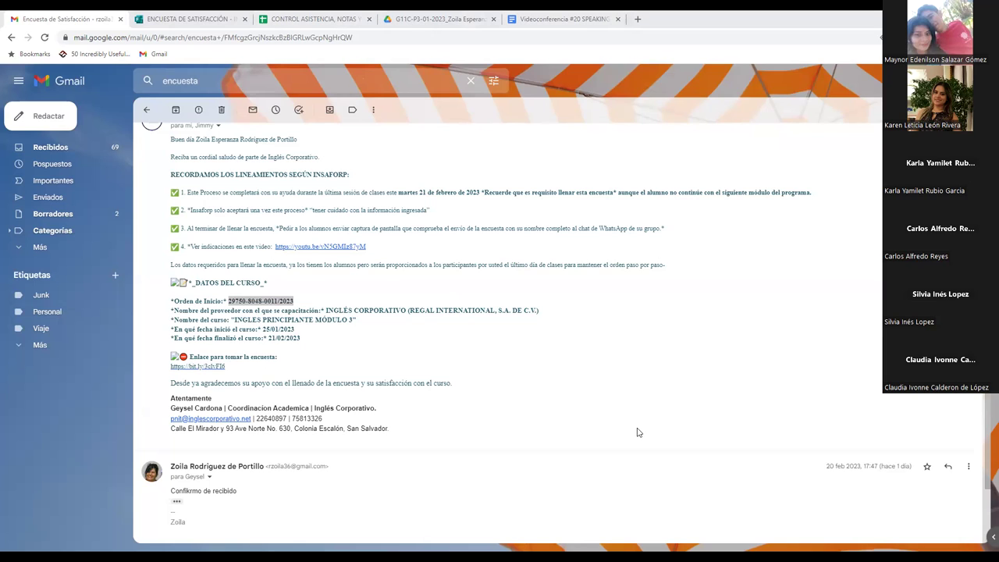
left_click(640, 456)
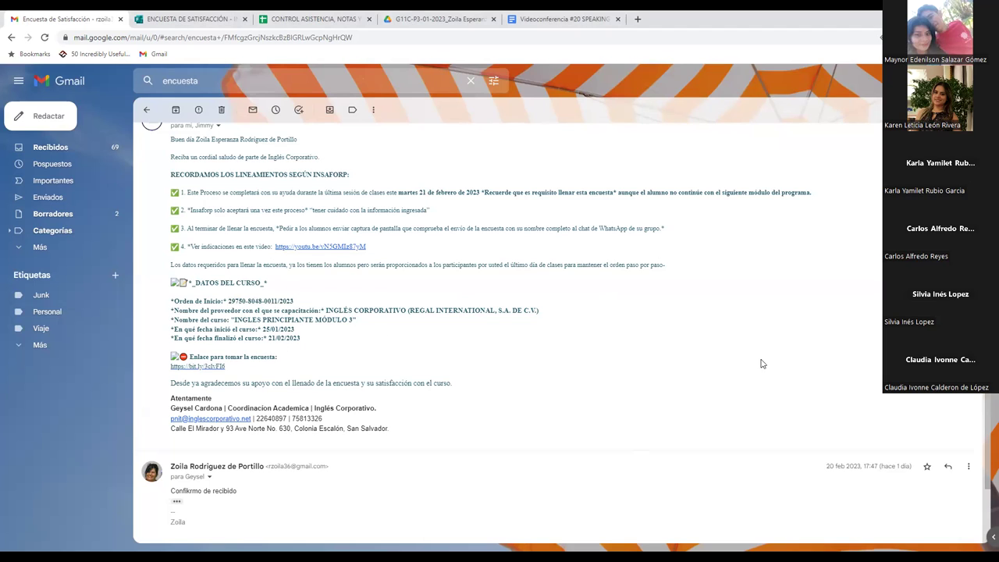
scroll(665, 417, "down", 1)
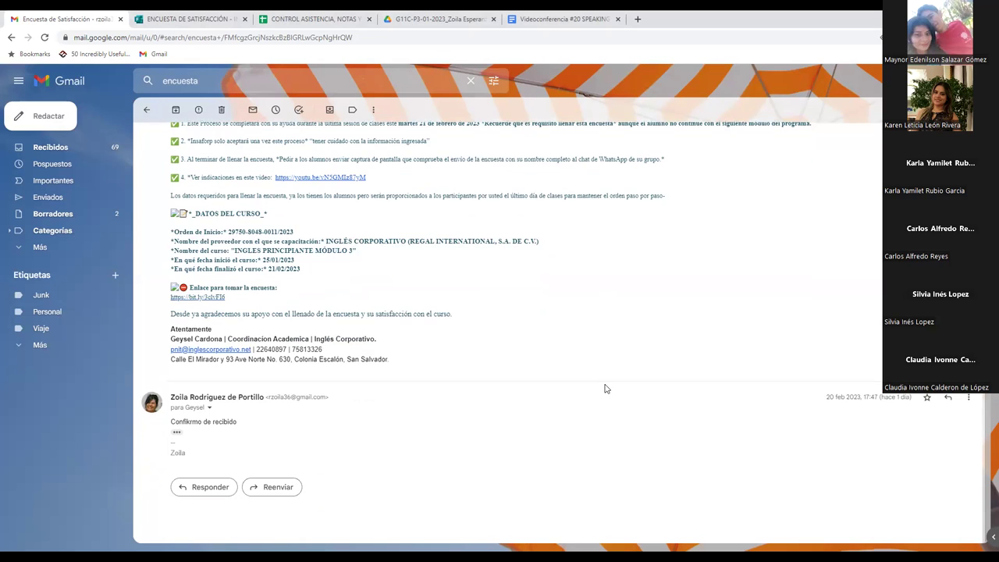
scroll(680, 464, "up", 1)
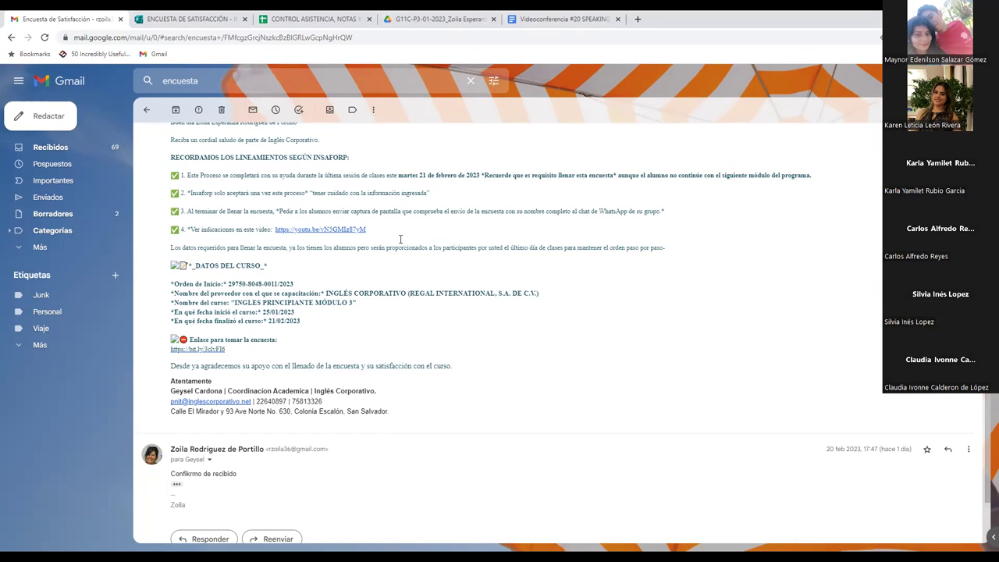
Return to the survey and select INGLES CORPORATIVO (REGAL INTERNATIONAL, S.A. DE C.V.) as the training provider in question 9
left_click(185, 21)
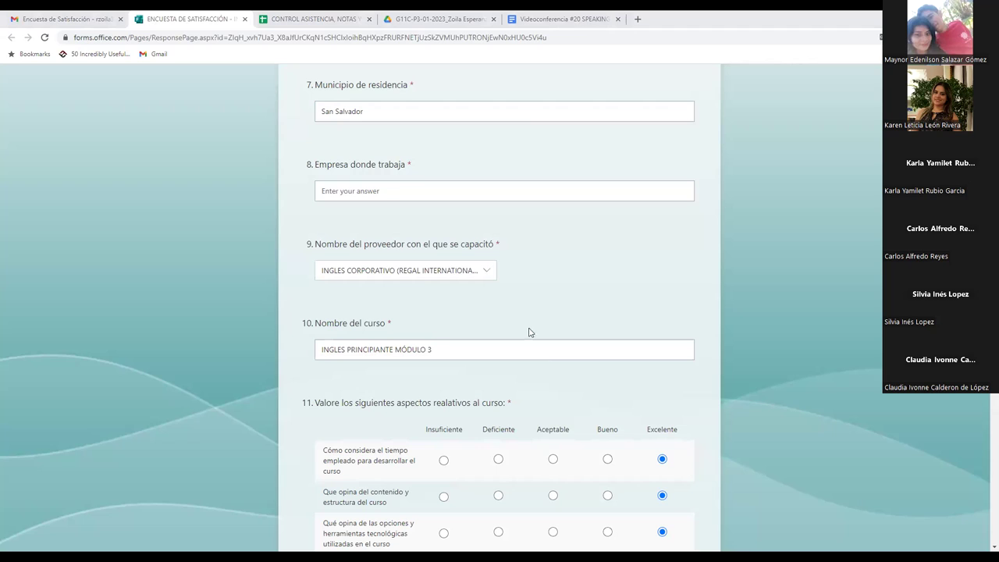
left_click(487, 274)
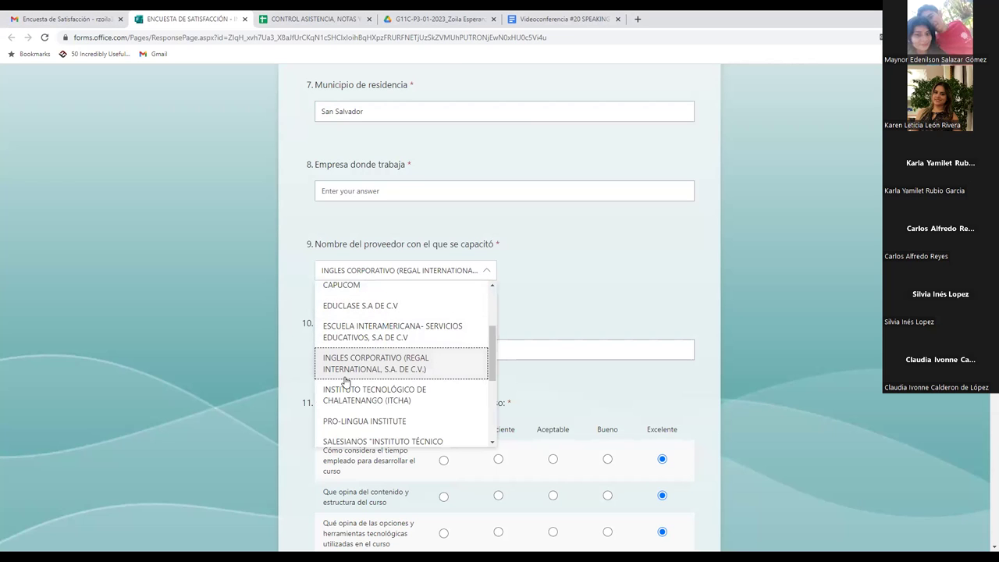
left_click(388, 366)
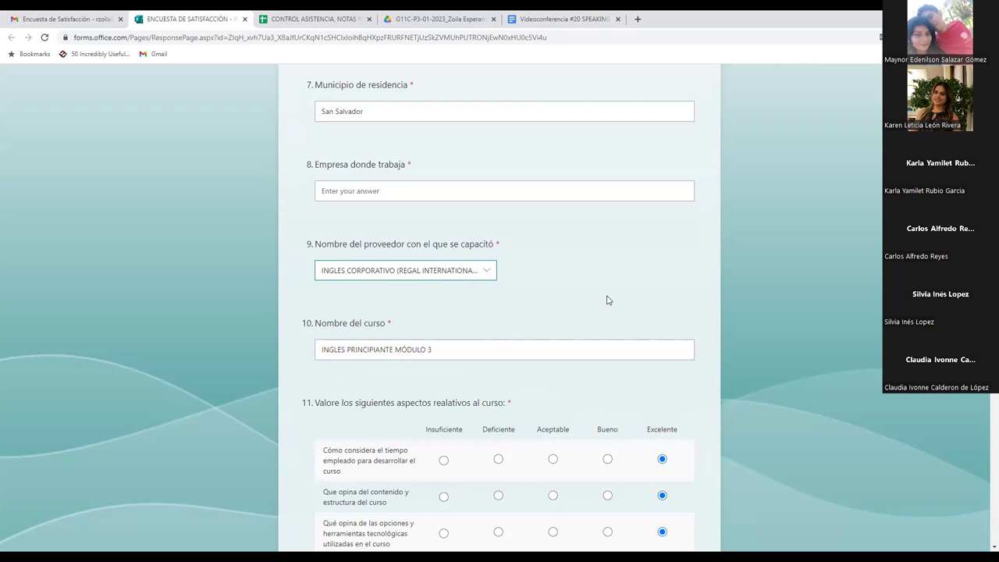
Start answering question 8, Empresa donde trabaja, in the survey
left_click(366, 188)
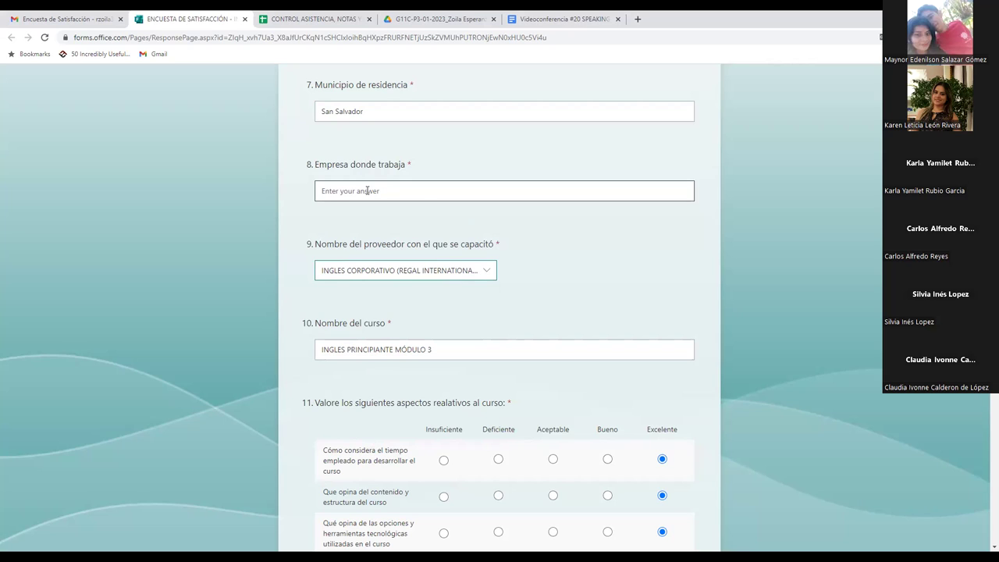